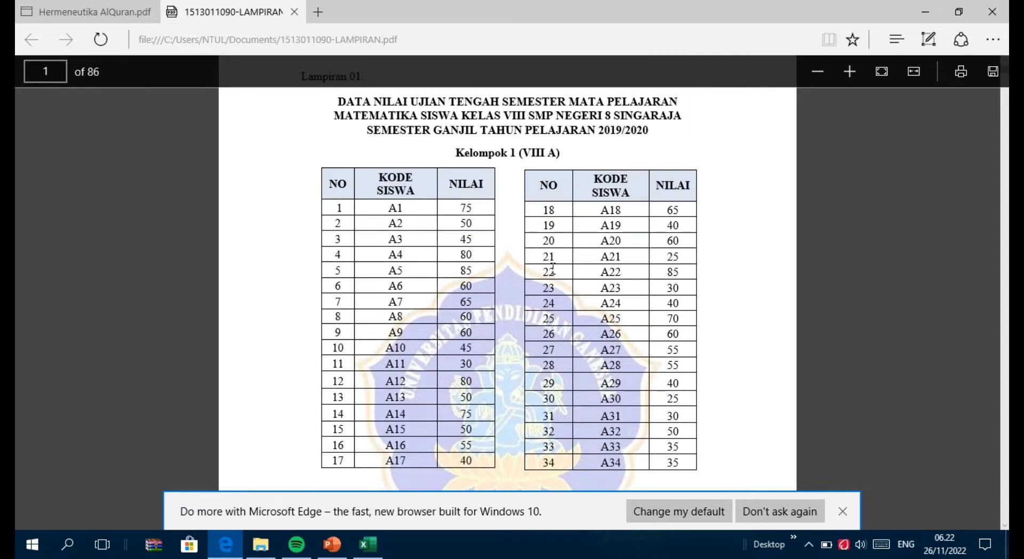
- Review the class VIII A mathematics score tables on the first page of the PDF
scroll(562, 266, "down", 8)
scroll(566, 266, "down", 2)
scroll(564, 261, "up", 8)
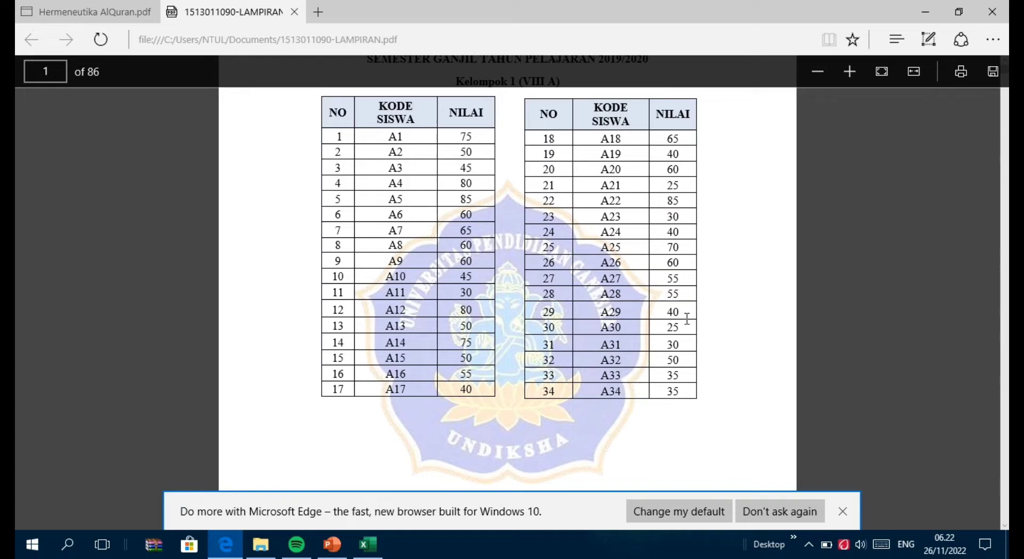
scroll(482, 276, "up", 3)
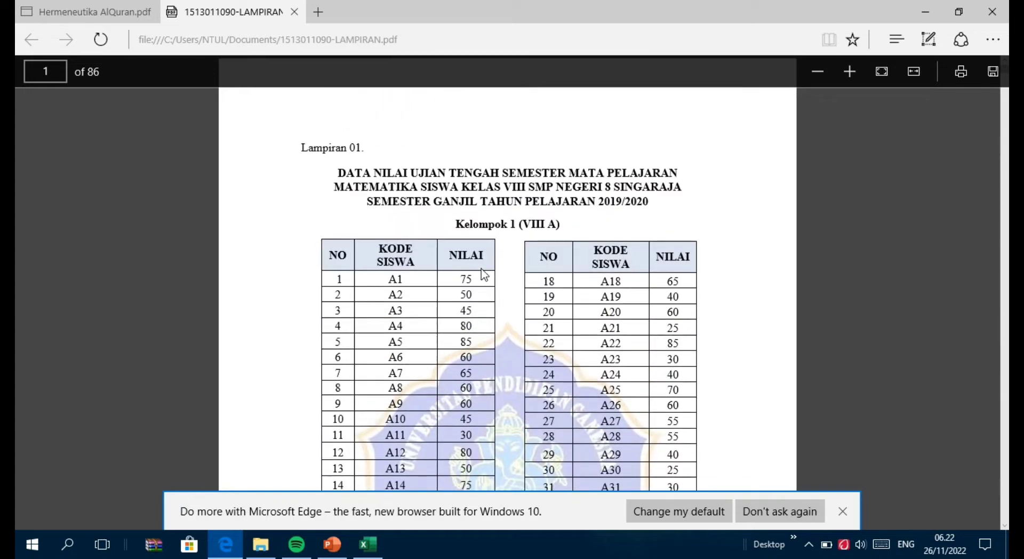
scroll(469, 272, "down", 2)
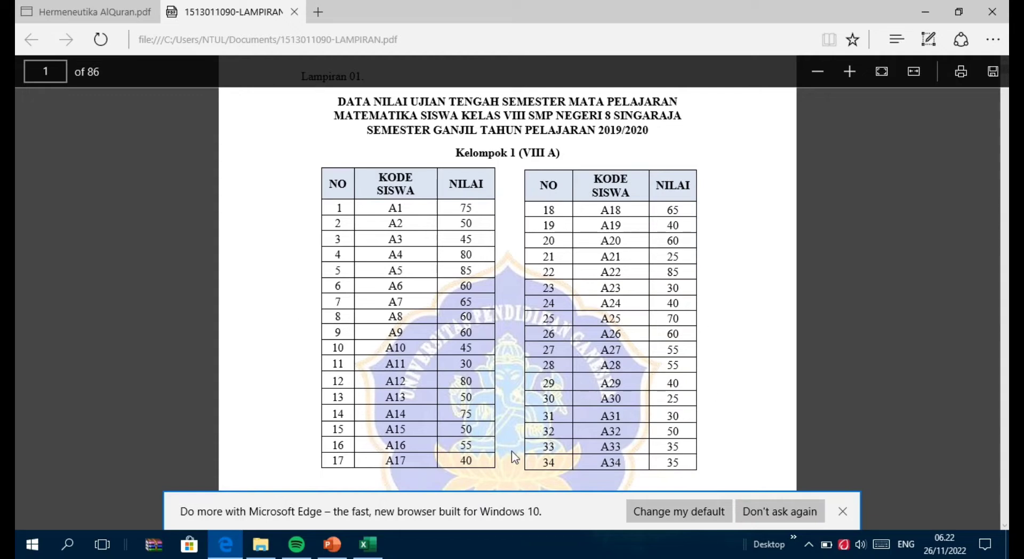
scroll(597, 261, "down", 1)
- Switch to the PRAKTEK IT-KUNI workbook in Excel and review the score data and the numbered task list on Sheet1
key("alt+Tab")
left_click(113, 198)
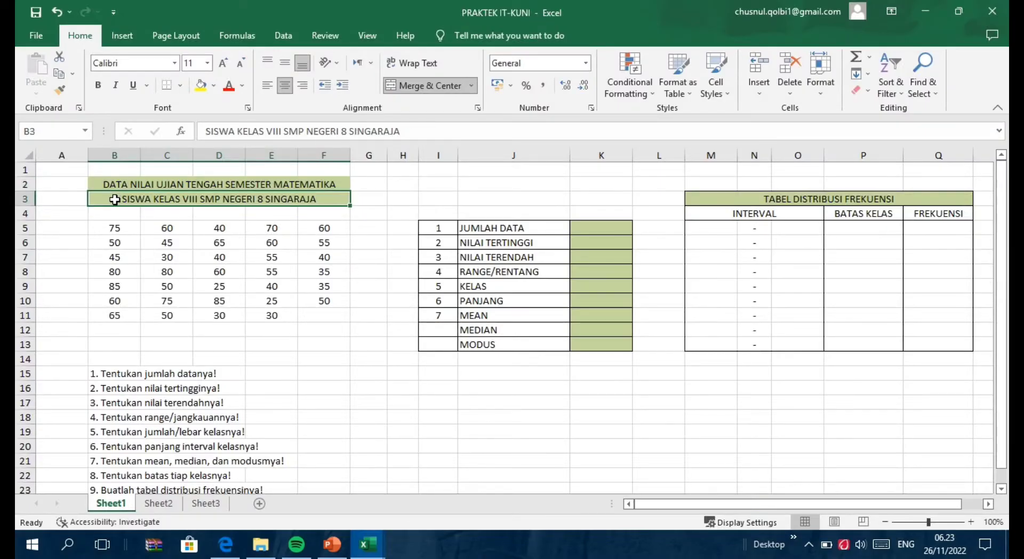
left_click(212, 255)
left_click(106, 229)
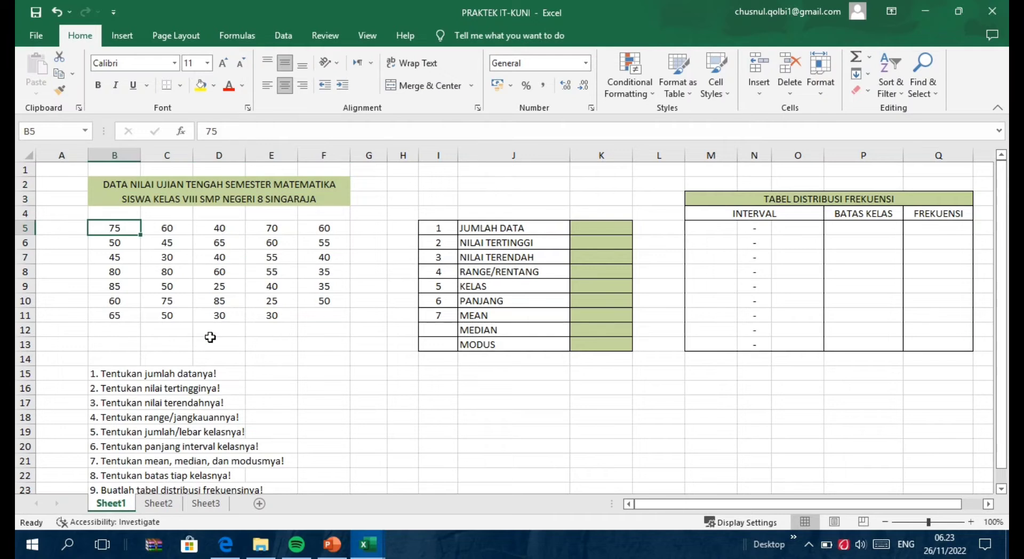
scroll(208, 375, "down", 3)
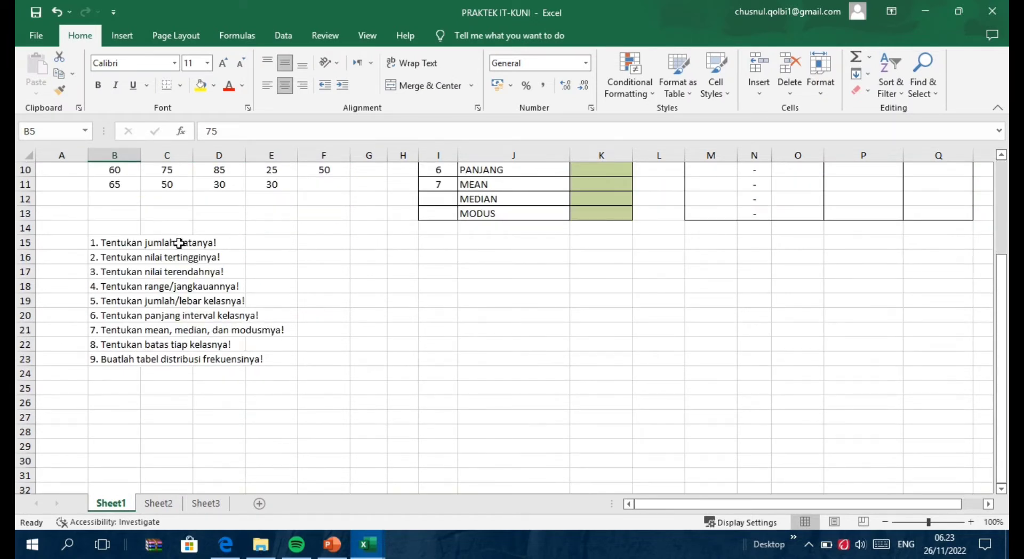
scroll(216, 262, "down", 1)
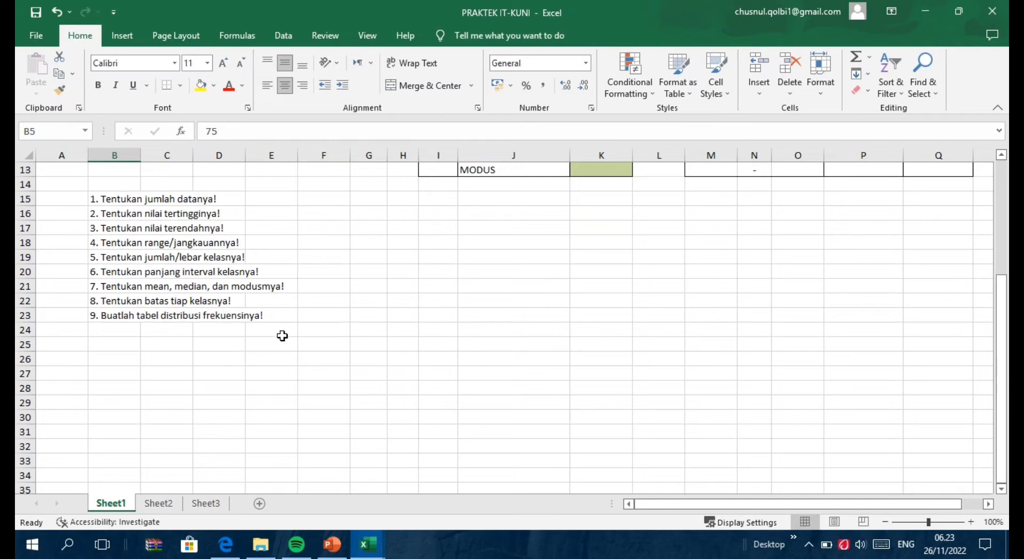
scroll(282, 335, "up", 4)
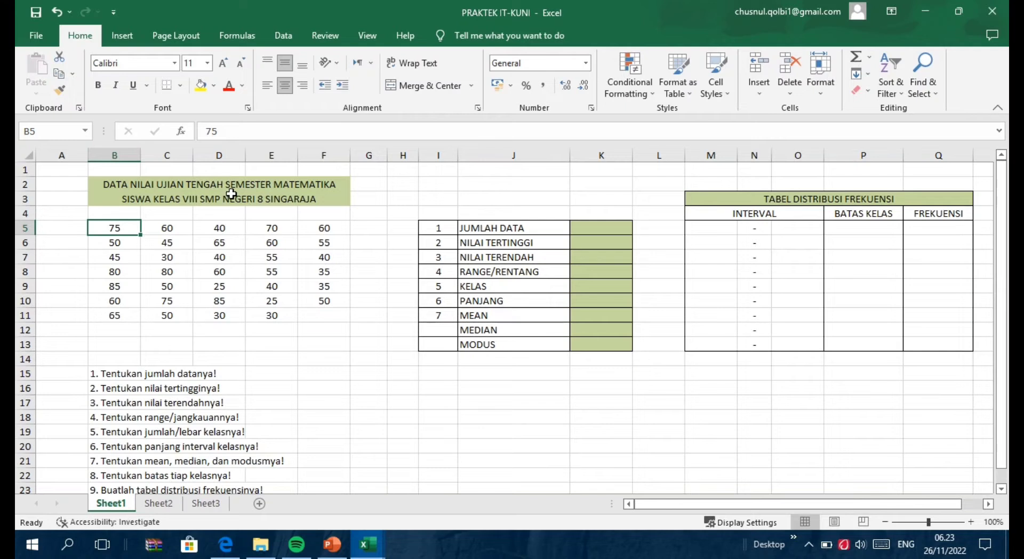
- Count the scores in B5:F11 with COUNTA in cell K5 for JUMLAH DATA
left_click(597, 224)
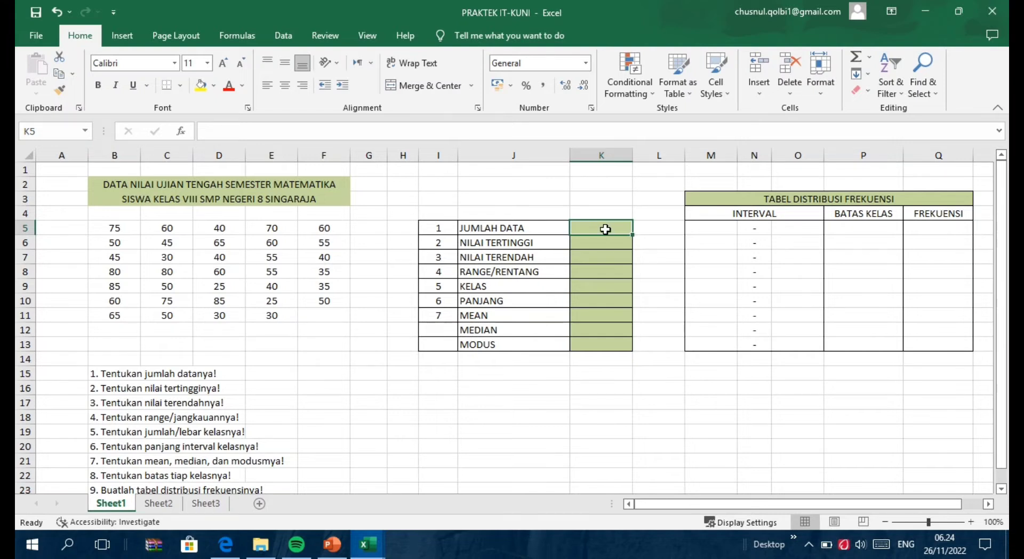
type("=")
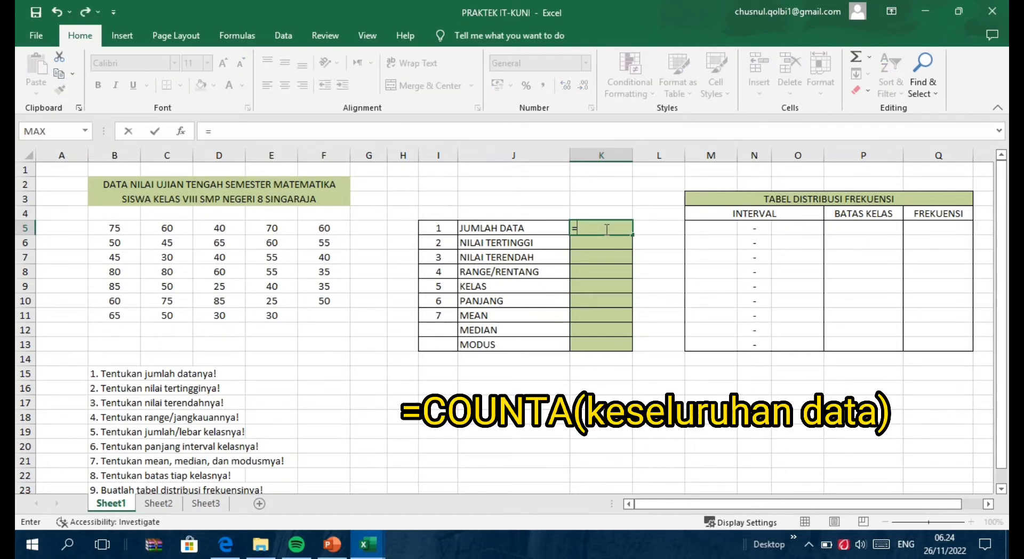
type("co")
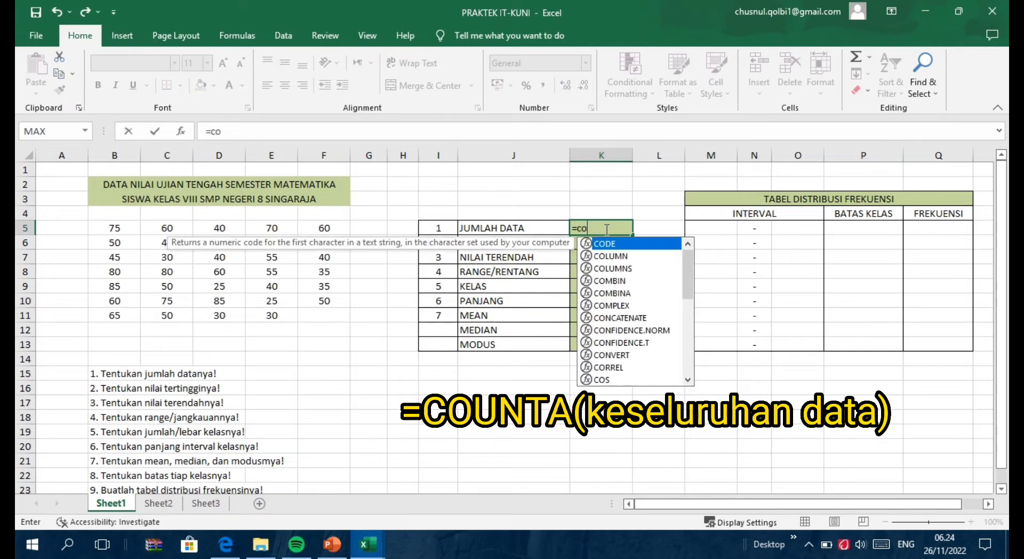
key("BackSpace")
key("BackSpace")
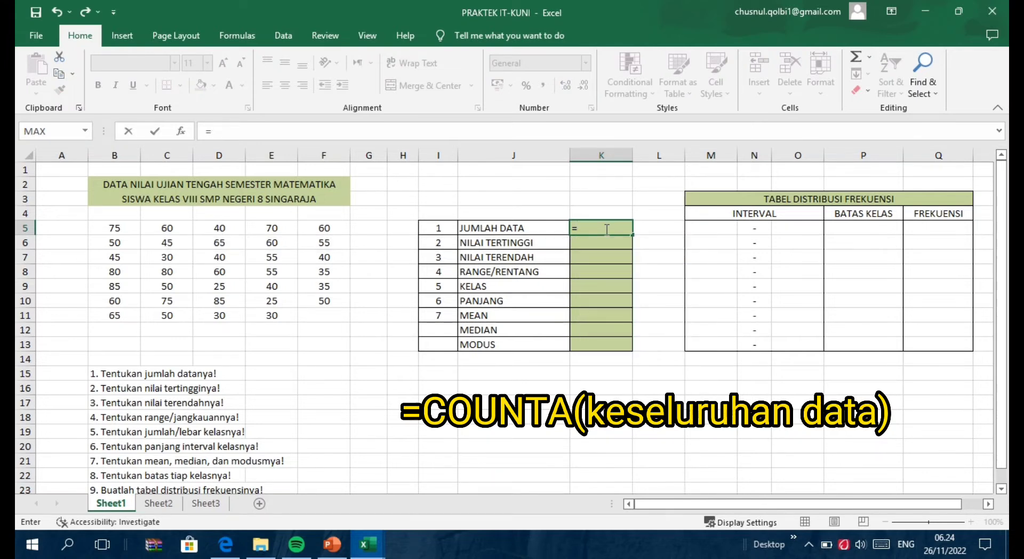
type("COU")
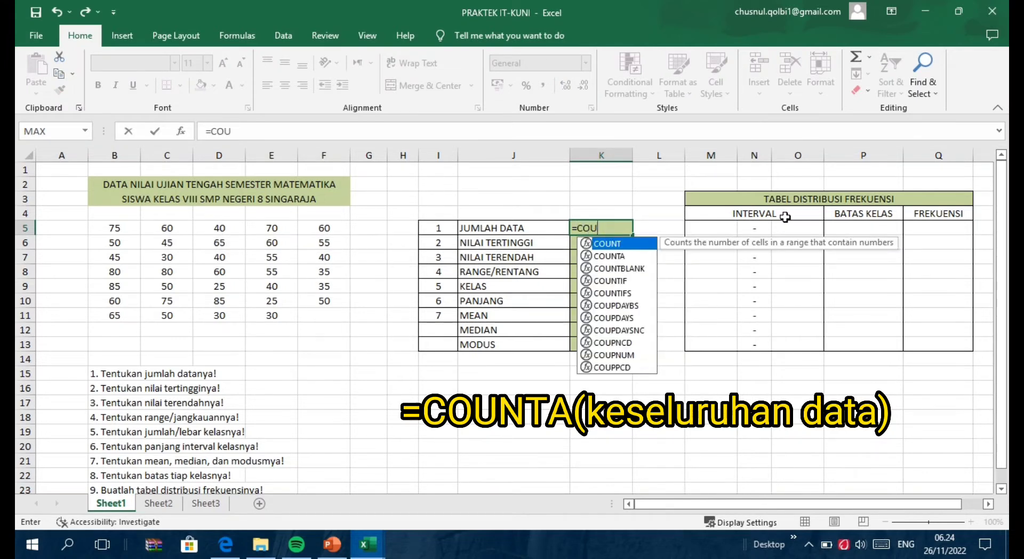
double_click(604, 257)
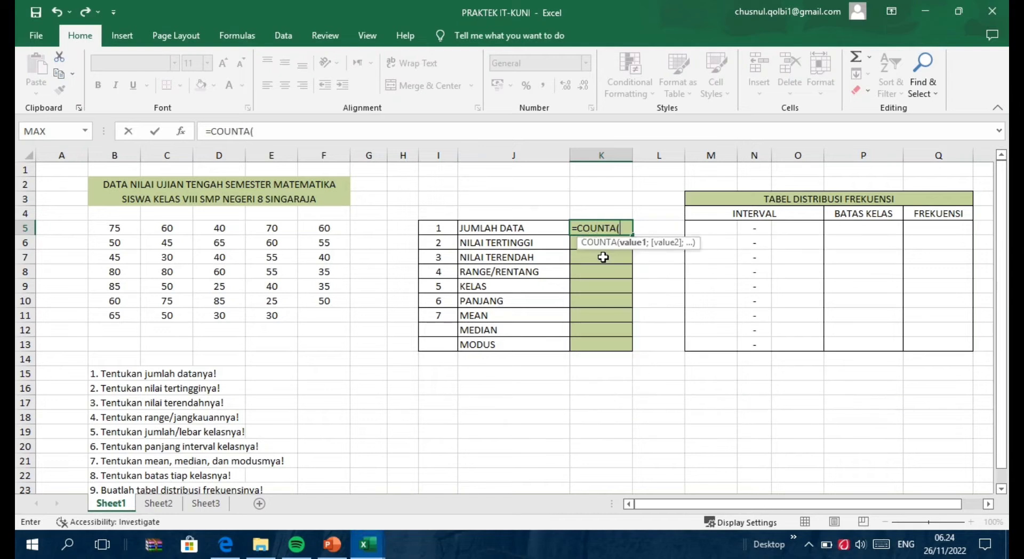
left_click_drag(101, 234, 328, 319)
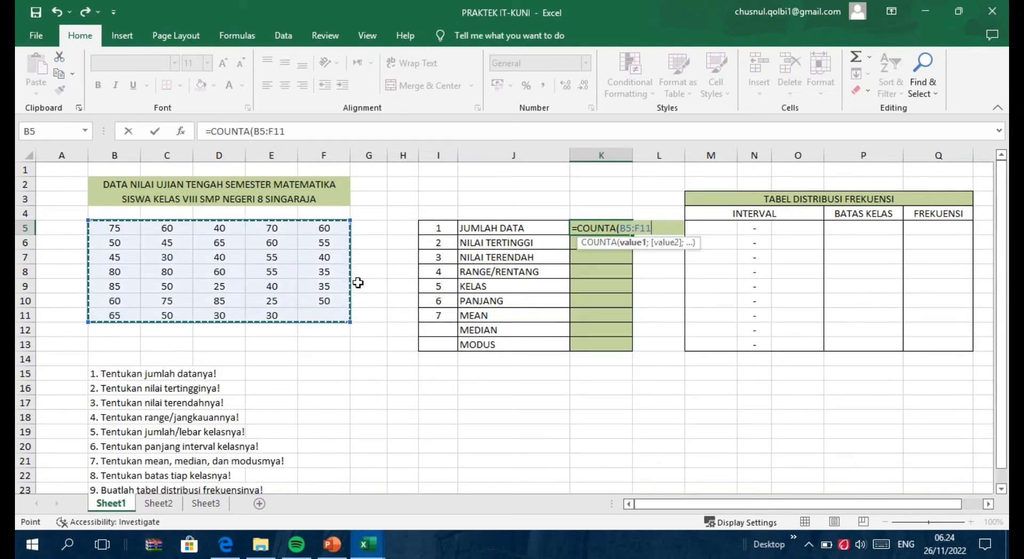
key("Return")
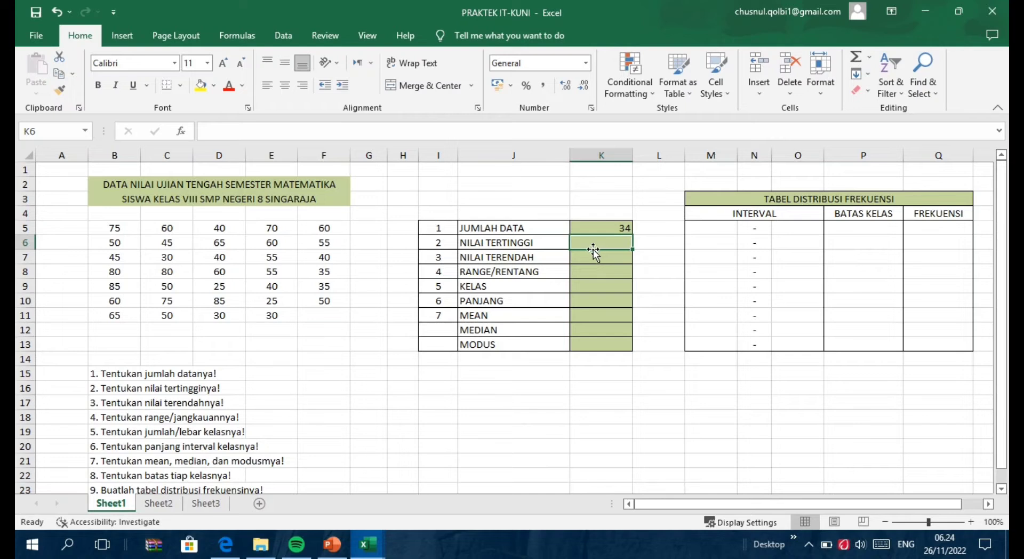
- Find the highest score with MAX over B5:F11 in cell K6 for NILAI TERTINGGI
type("=MA")
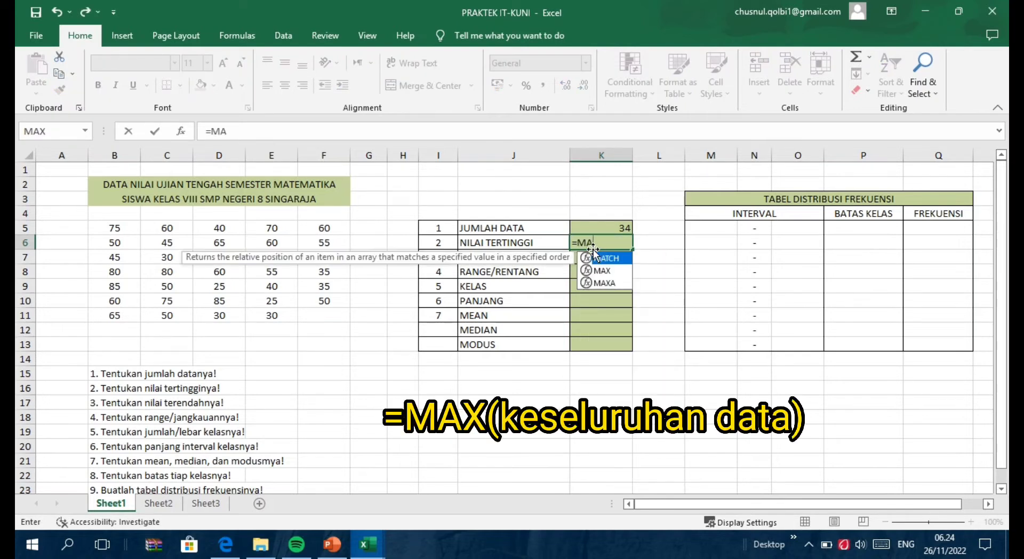
left_click(603, 271)
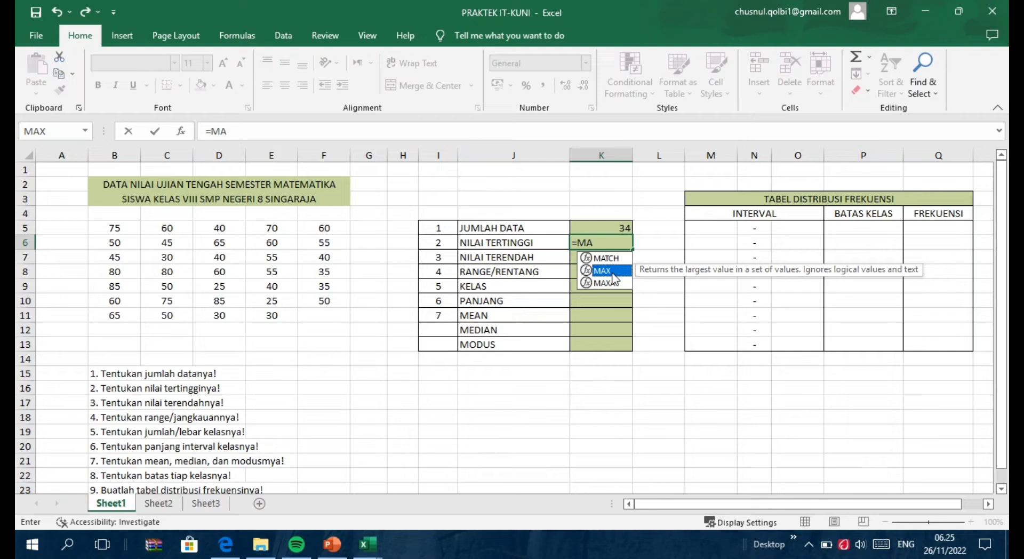
double_click(603, 271)
left_click_drag(114, 228, 323, 317)
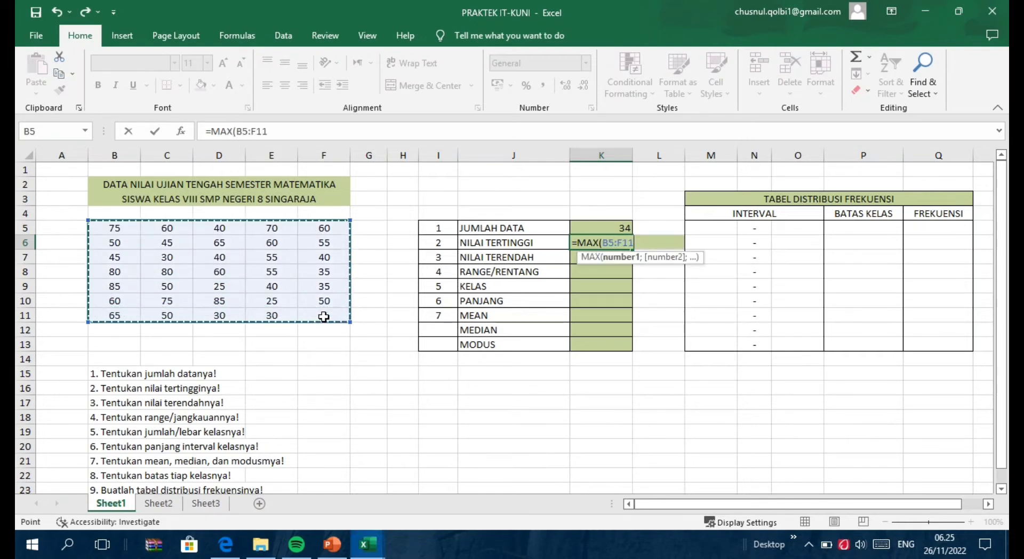
key("Return")
- Find the lowest score with MIN over B5:F11 in cell K7 for NILAI TERENDAH
type("=")
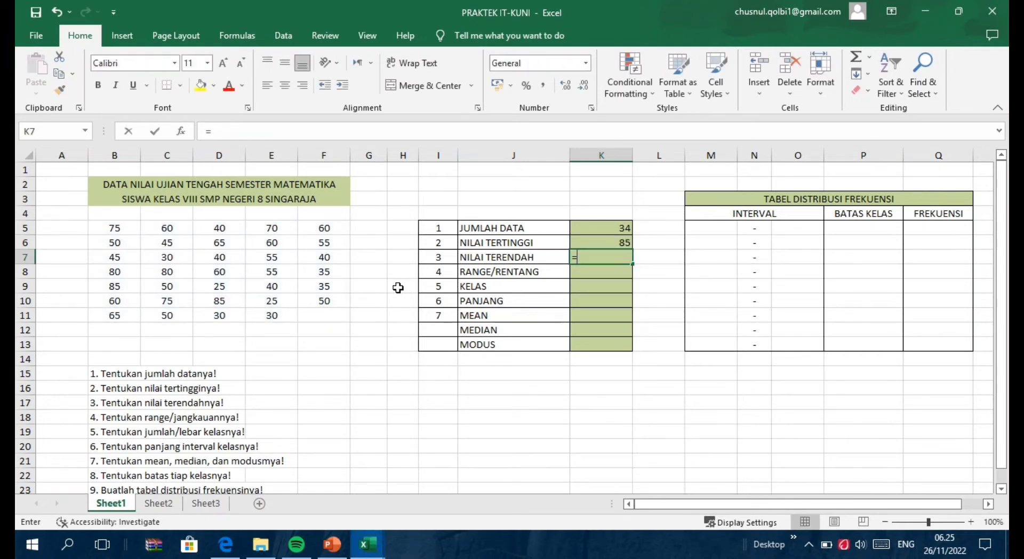
type("MIN")
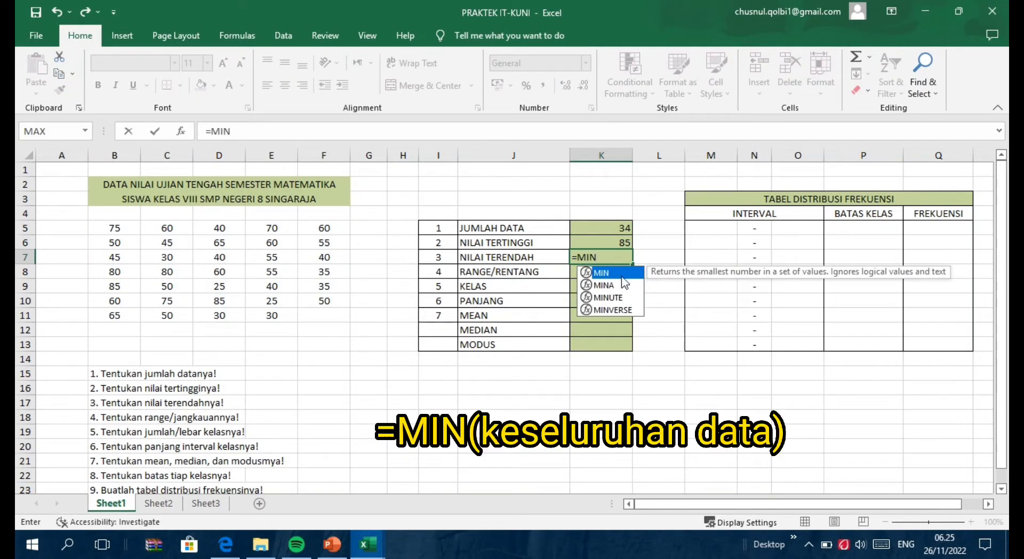
type("(")
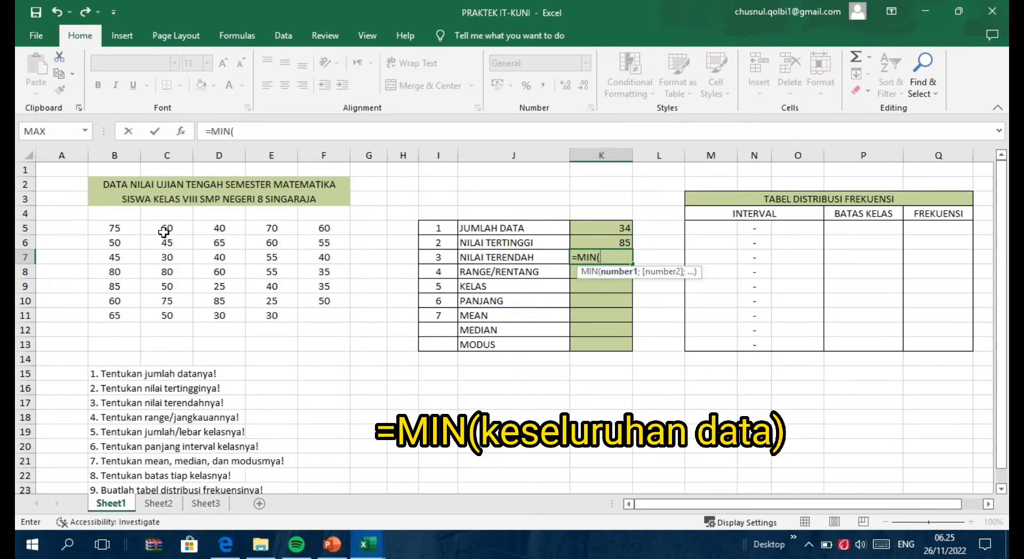
left_click_drag(118, 230, 312, 312)
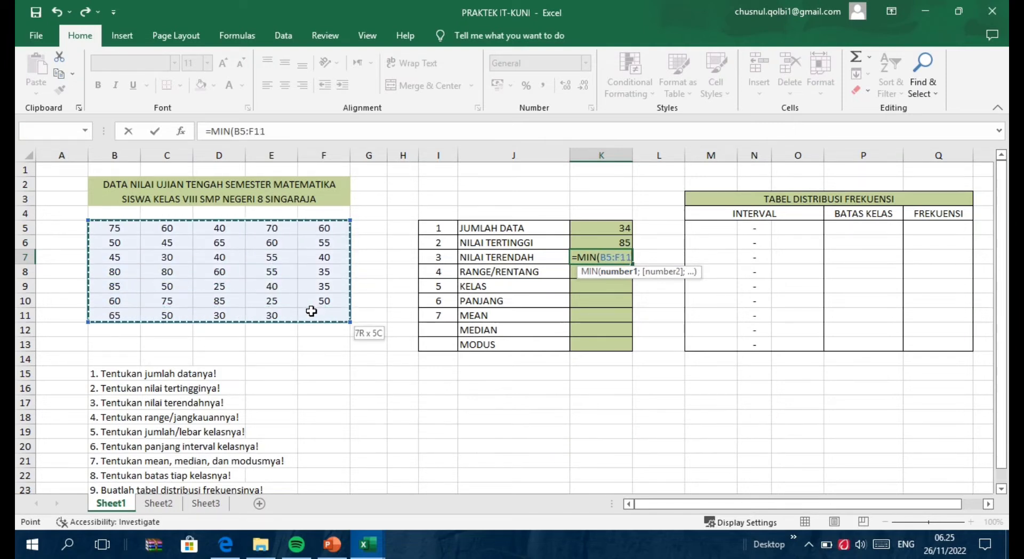
mouse_move(312, 311)
left_mouse_down()
mouse_move(551, 307)
mouse_move(407, 297)
mouse_move(306, 313)
left_mouse_up()
key("Return")
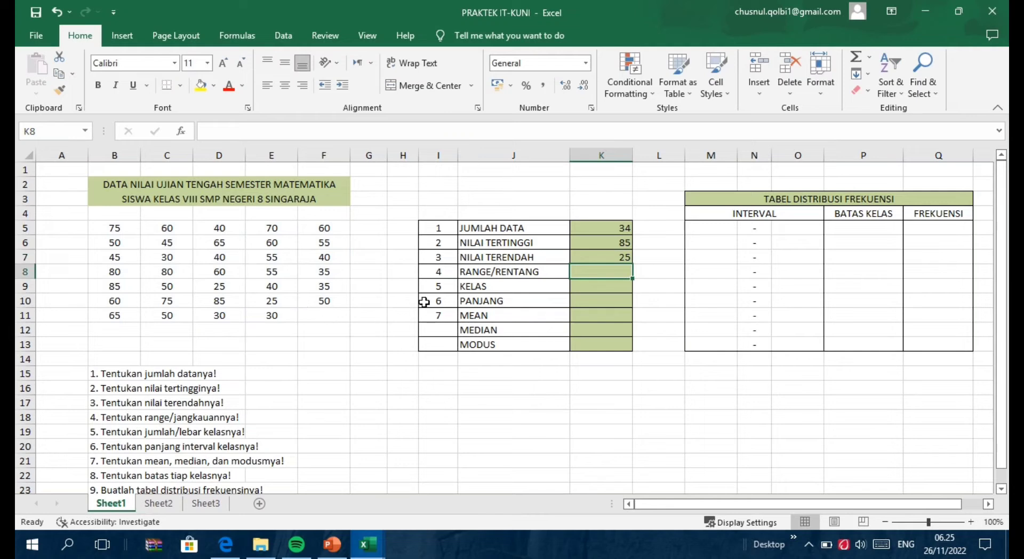
- Calculate RANGE/RENTANG in cell K8 by subtracting the lowest score from the highest with =K6-K7
type("=")
left_click(619, 244)
type("-")
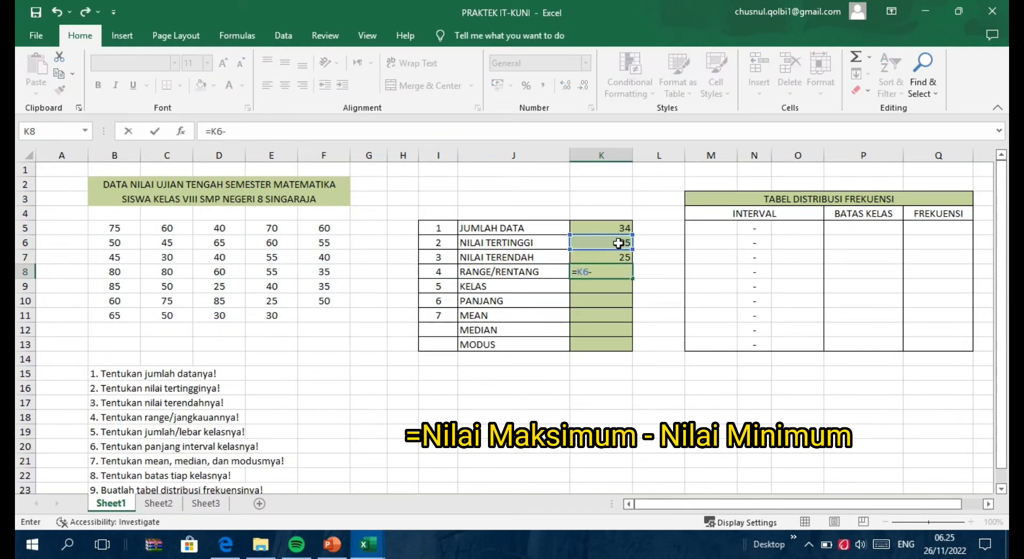
left_click(620, 258)
key("Return")
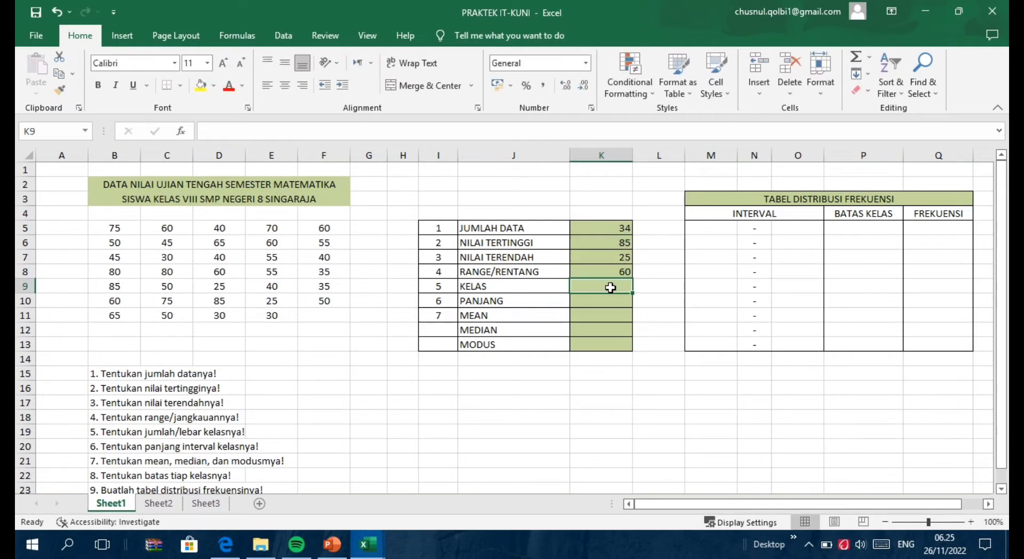
- Calculate the number of classes (KELAS) in cell K9 with the formula =1+3,332*LOG(K5)
type("=")
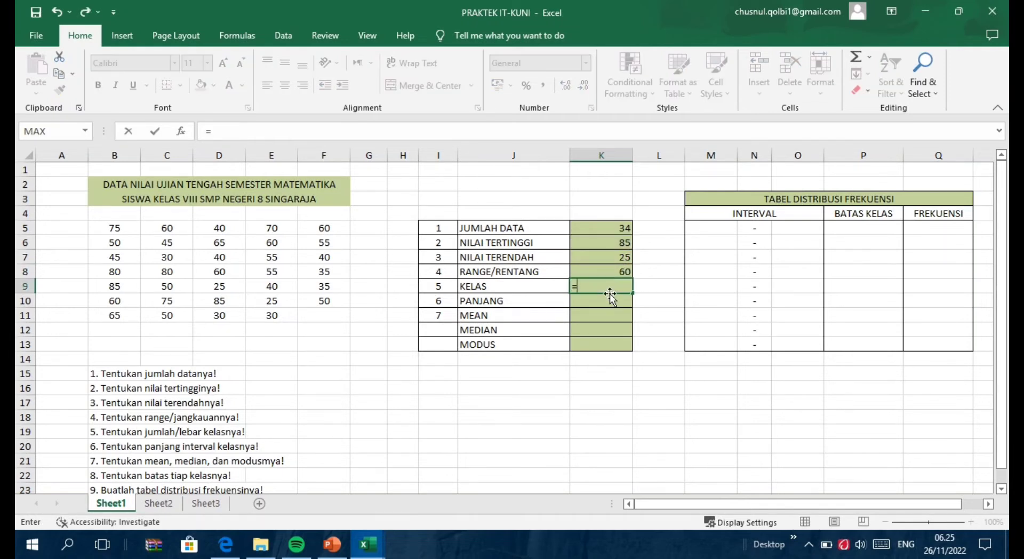
type("K")
key("BackSpace")
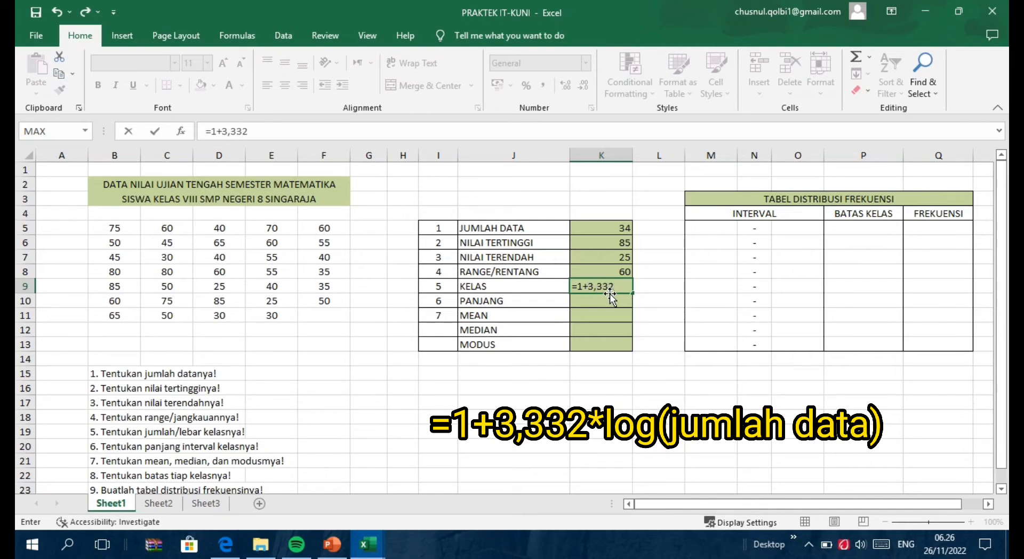
type("LOG")
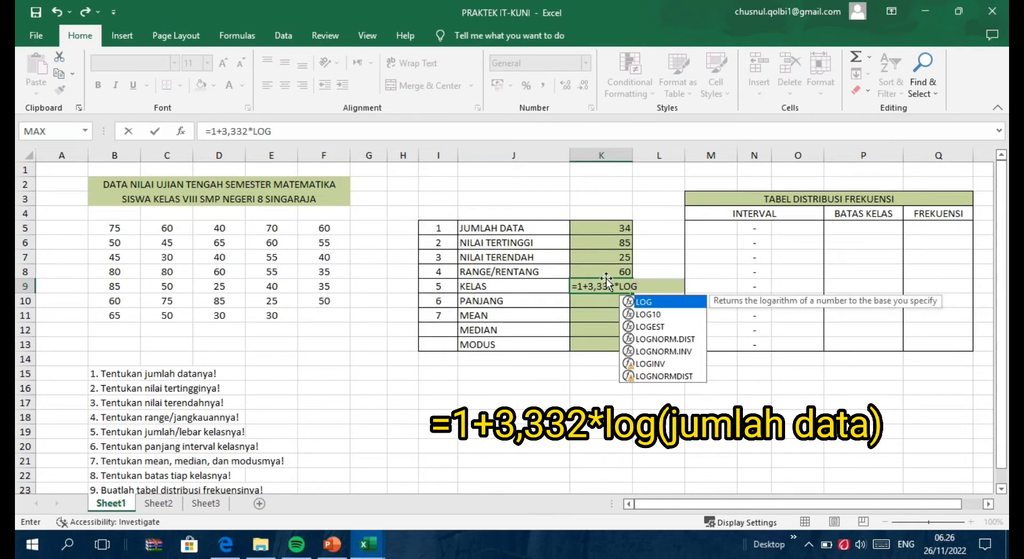
left_click(614, 229)
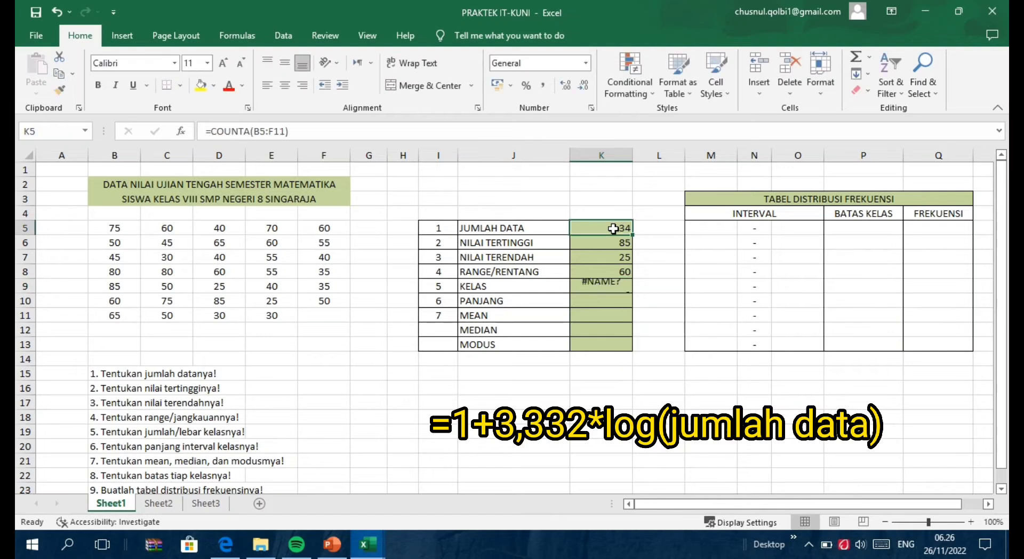
left_click(601, 287)
left_click(286, 136)
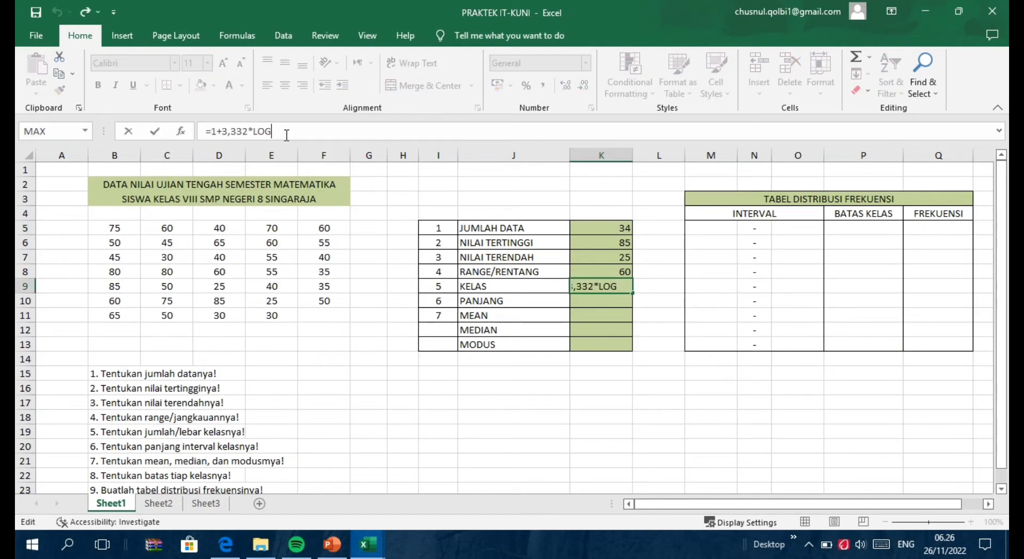
type("(")
left_click(600, 232)
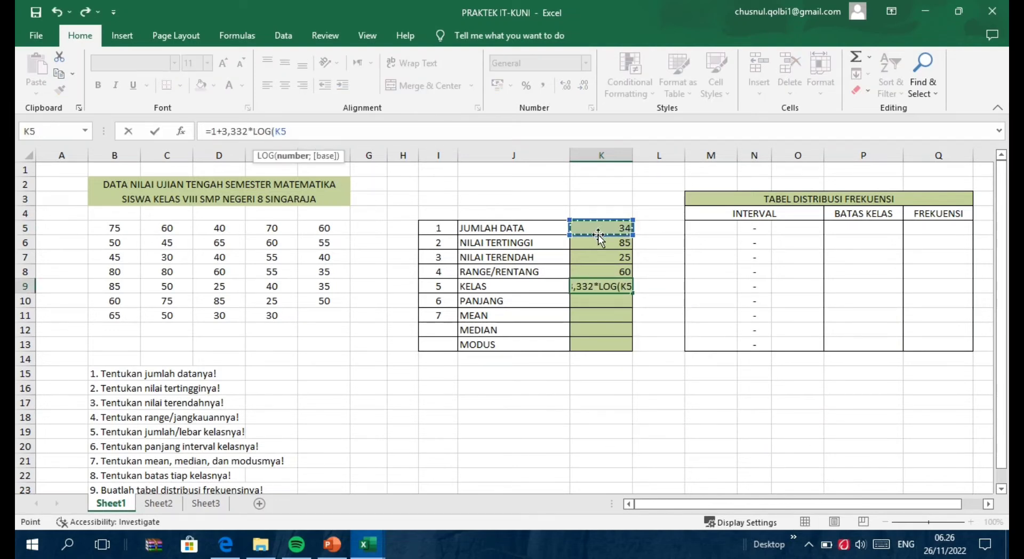
type(")")
key("Return")
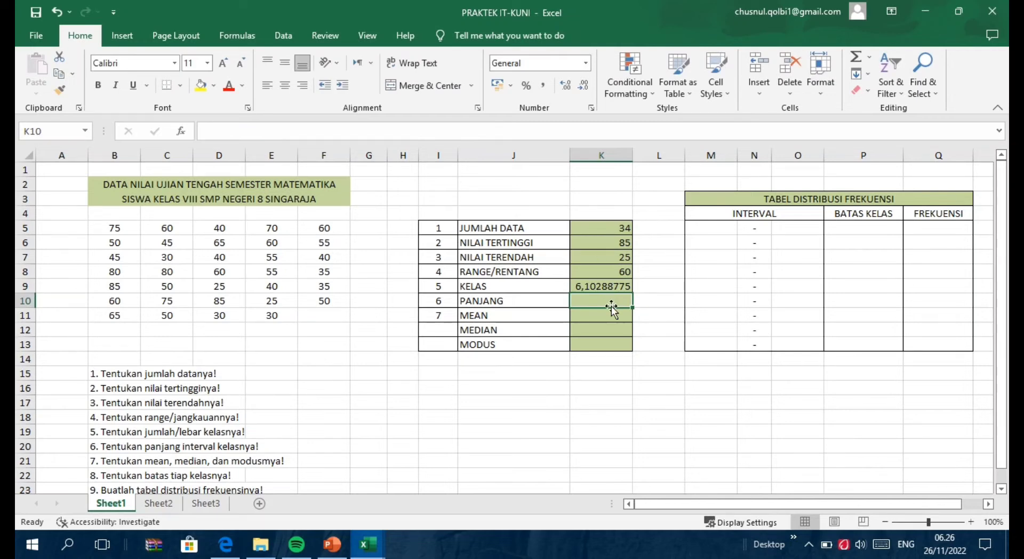
- Calculate the class length (PANJANG) in cell K10 by dividing the range by the number of classes with =K8/K9
type("=")
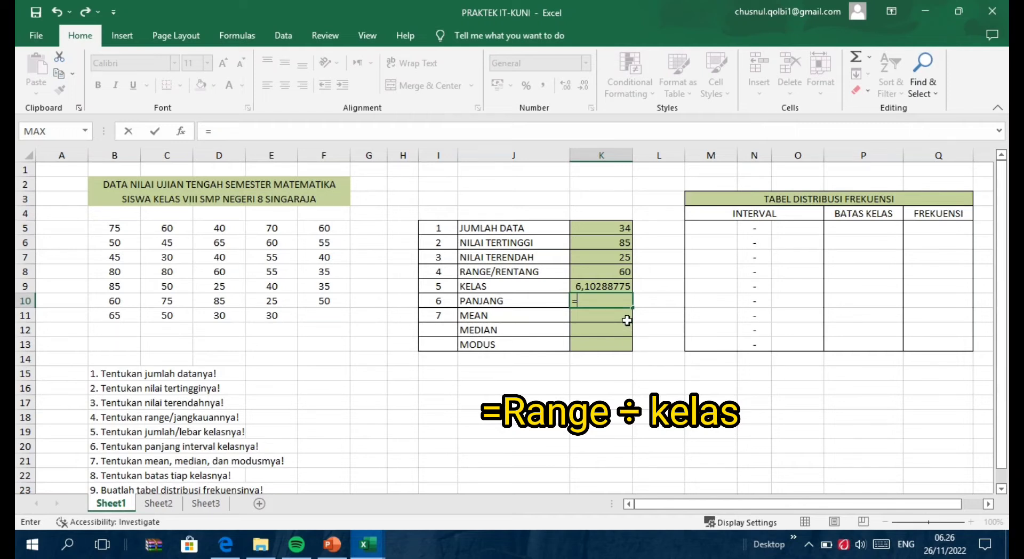
left_click(610, 272)
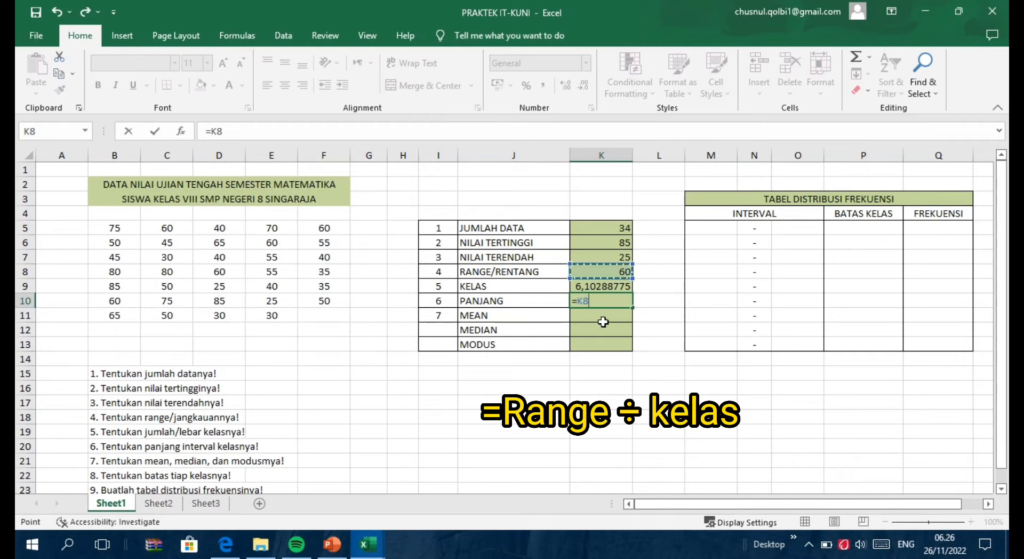
type("/")
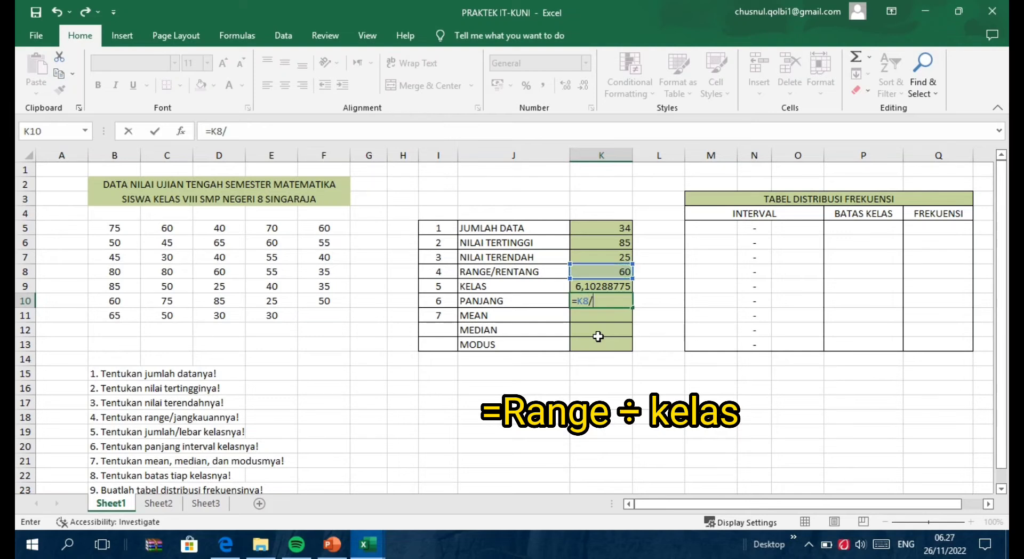
left_click(611, 288)
key("Return")
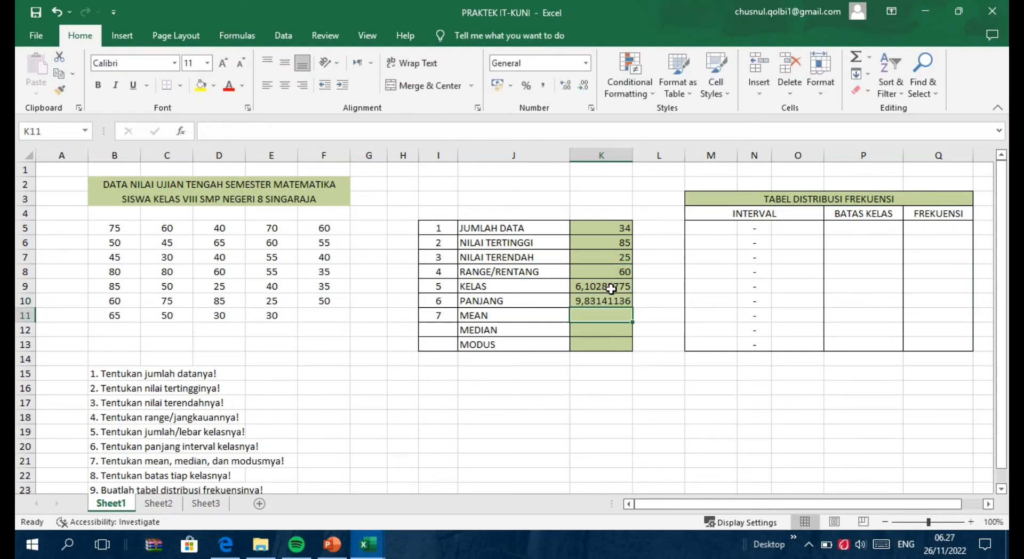
- Calculate the MEAN in cell K11 with AVERAGE over the scores in B5:F11
type("=")
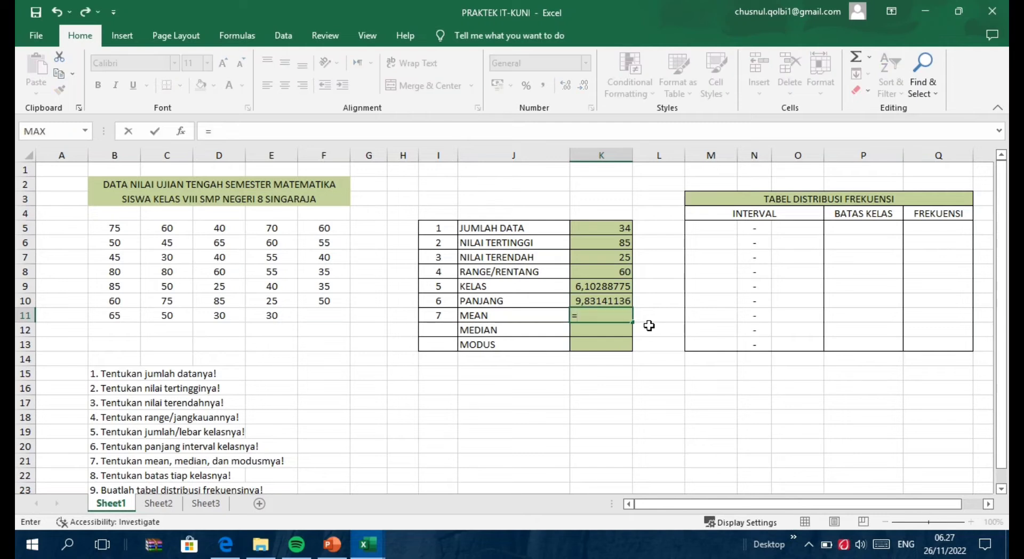
type("MEA")
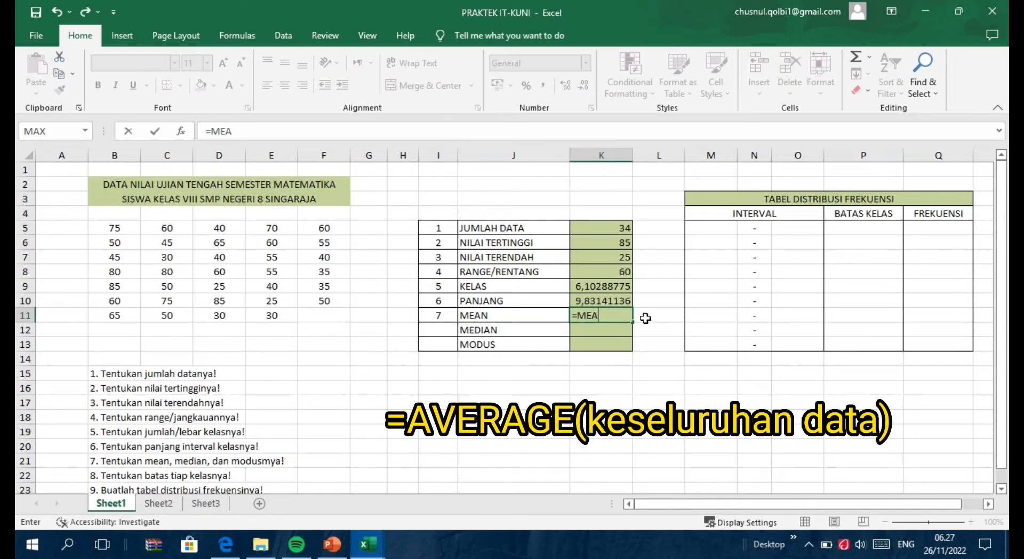
key("BackSpace")
key("BackSpace")
key("BackSpace")
type("AV")
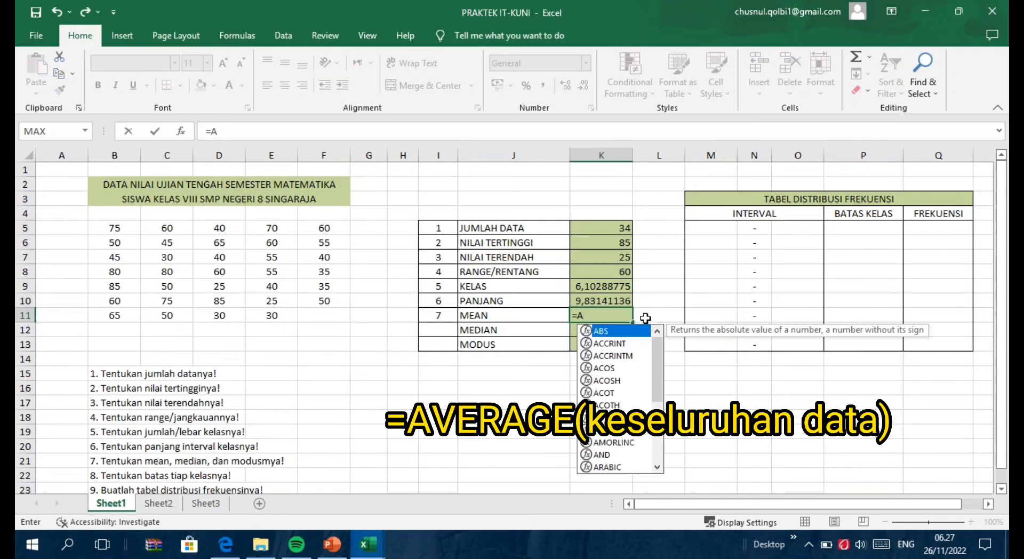
type("E")
left_click(624, 343)
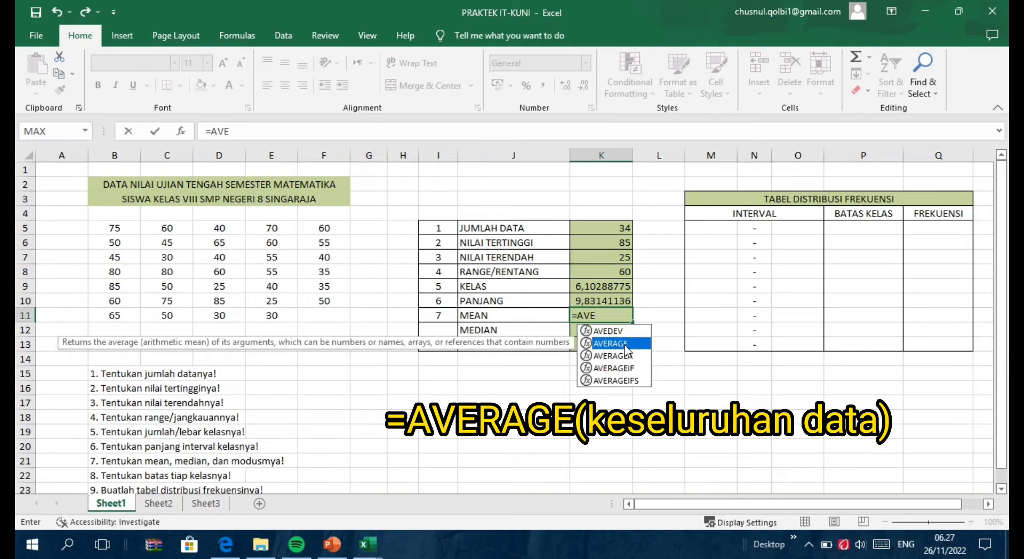
double_click(625, 343)
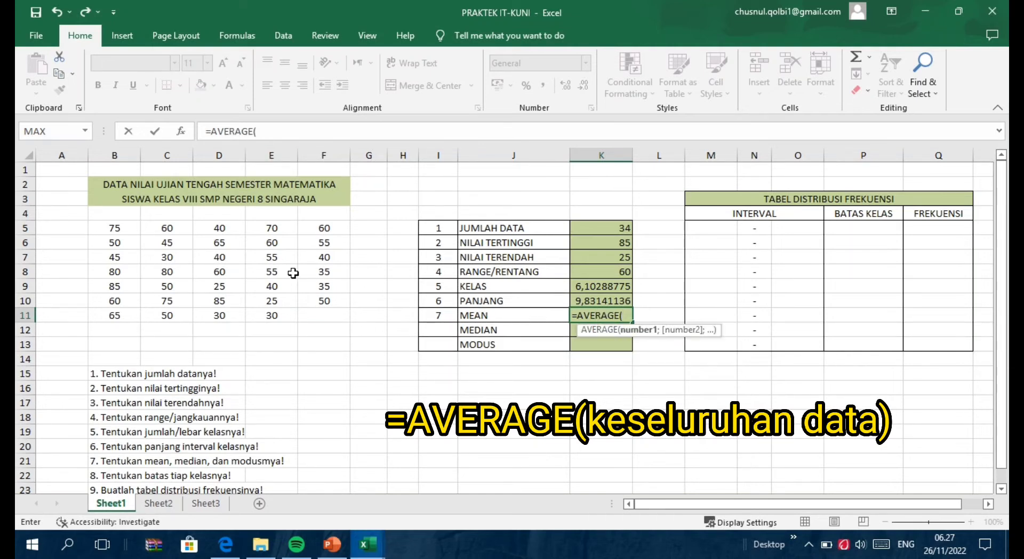
left_click_drag(107, 227, 324, 315)
key("Return")
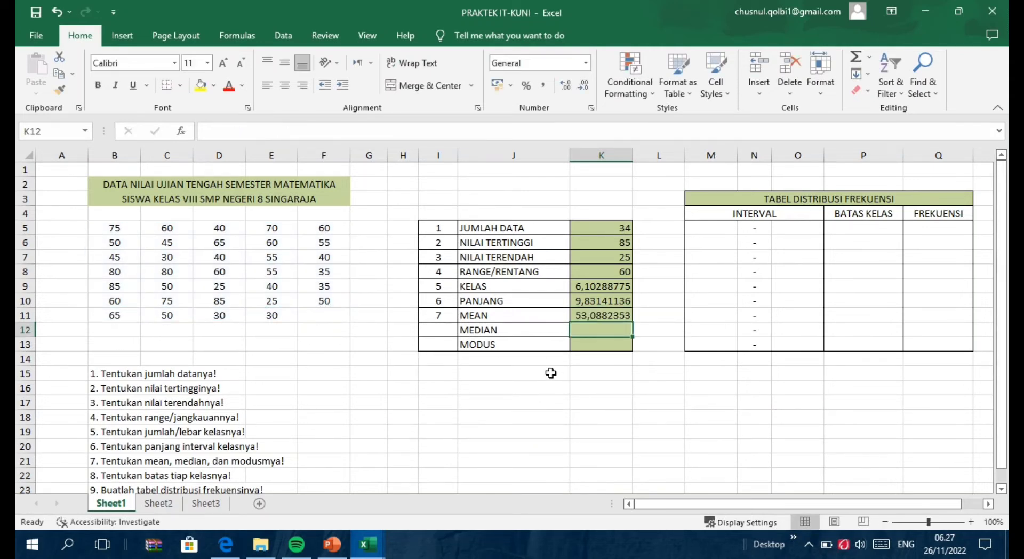
- Calculate the MEDIAN in cell K12 with the MEDIAN function over B5:F11
type("=ME")
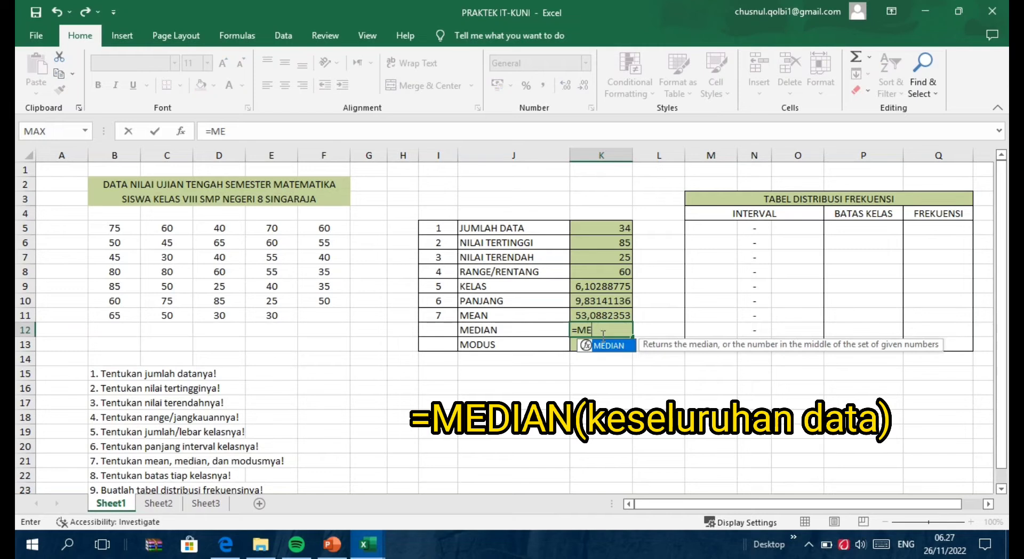
double_click(608, 346)
left_click_drag(105, 228, 322, 313)
left_click(322, 314)
left_click_drag(119, 224, 330, 317)
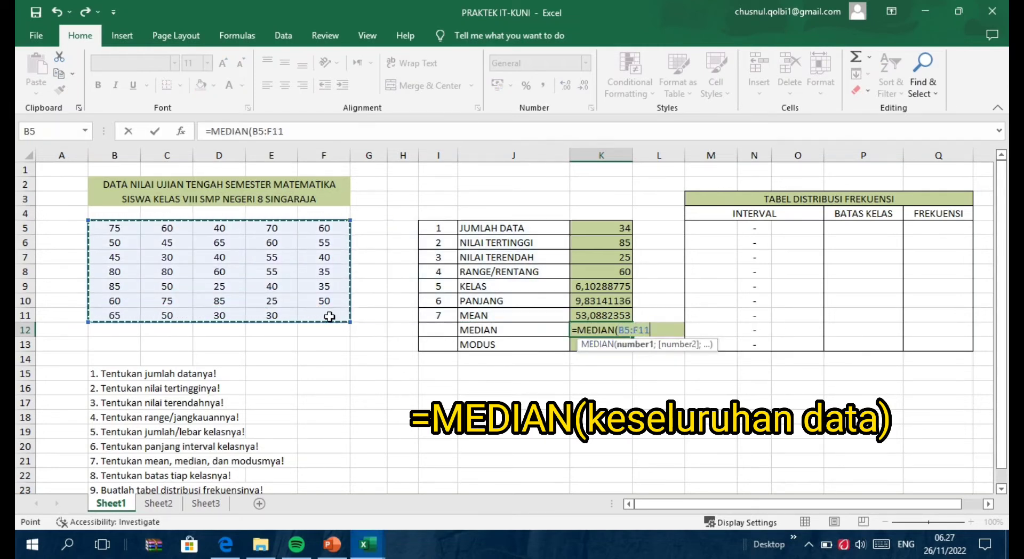
key("Return")
- Find the MODUS in cell K13 with the MODE function over B5:F11
type("=")
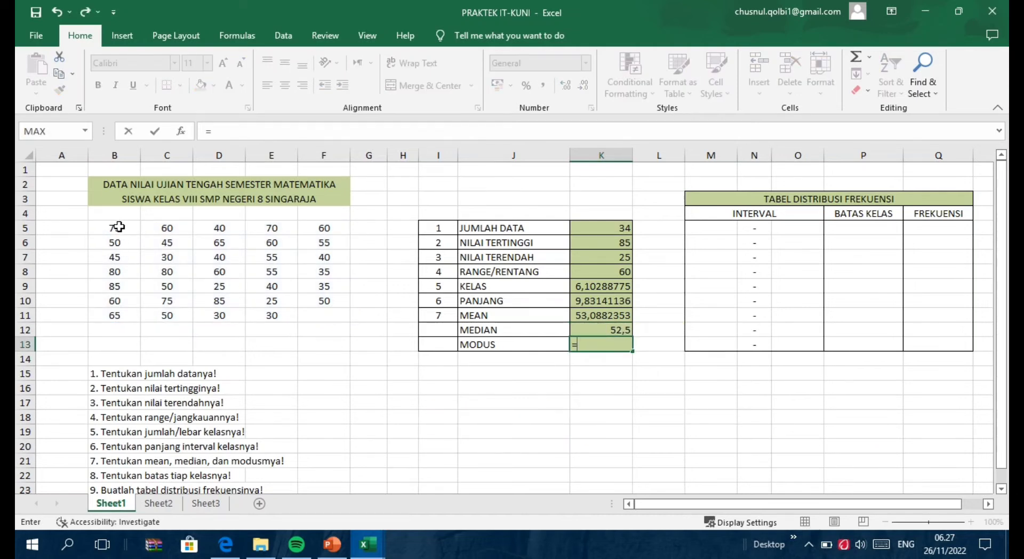
type("MOD")
double_click(608, 397)
left_click_drag(101, 228, 323, 315)
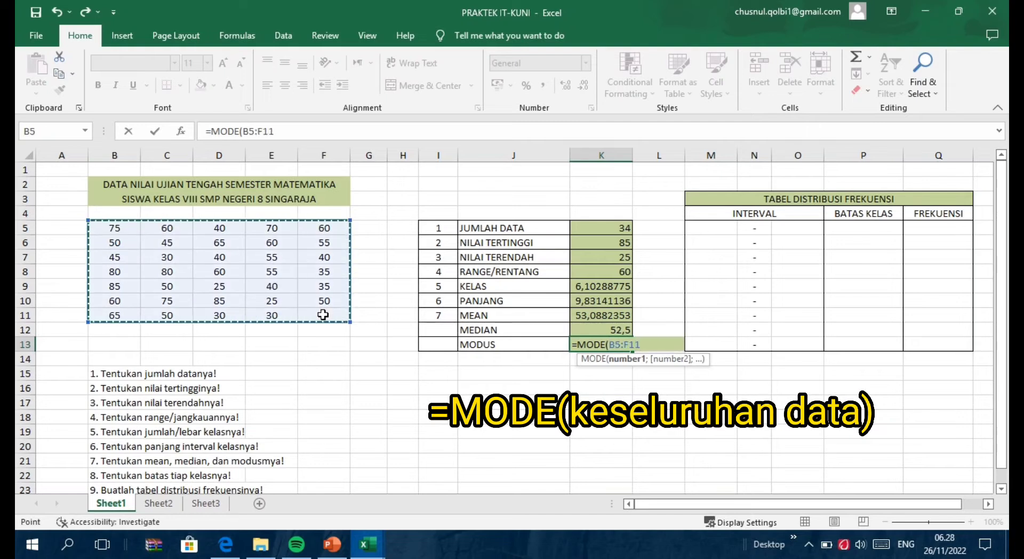
key("Return")
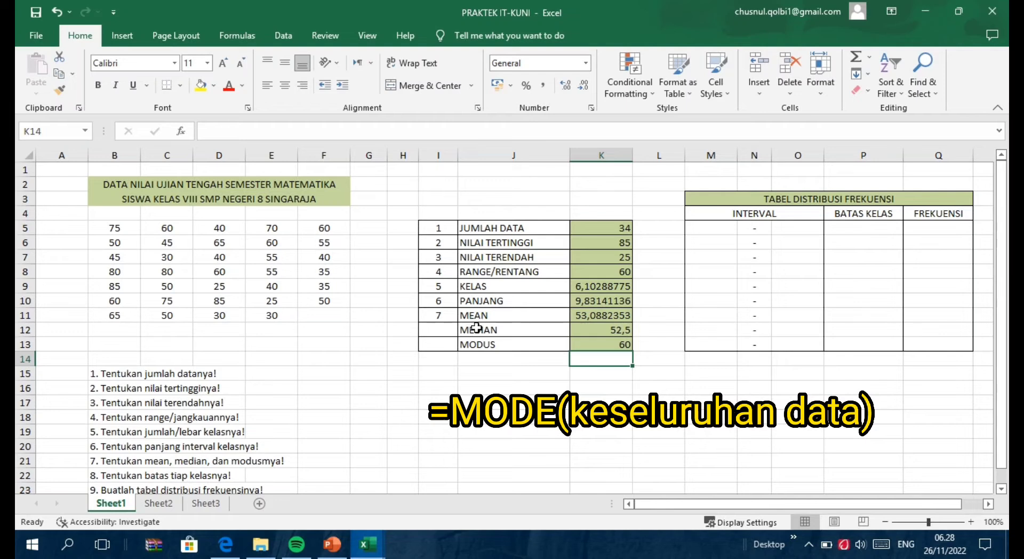
left_click(605, 343)
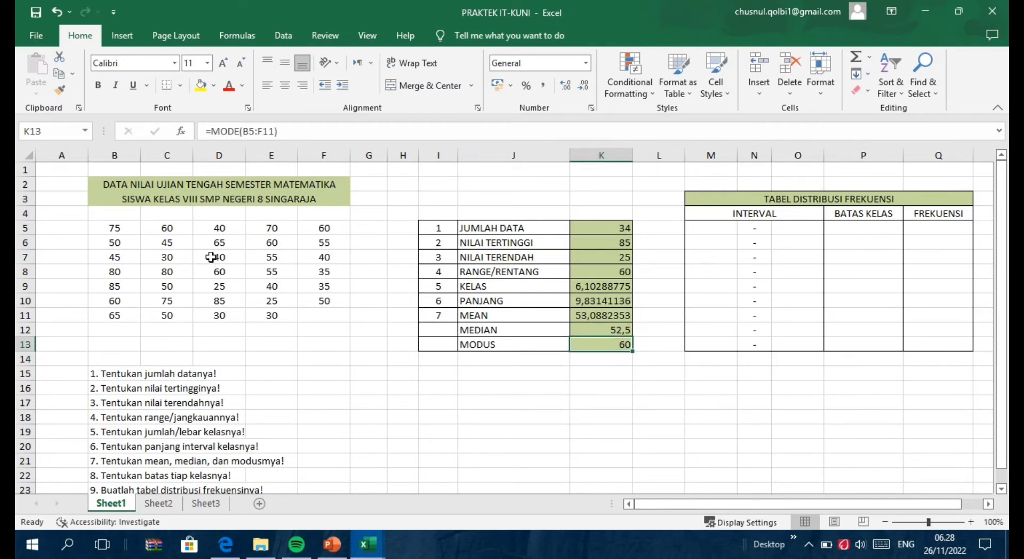
- Set up a new conditional formatting rule for B5:F11 that formats only cells with a cell value equal to 60
left_click_drag(111, 226, 327, 308)
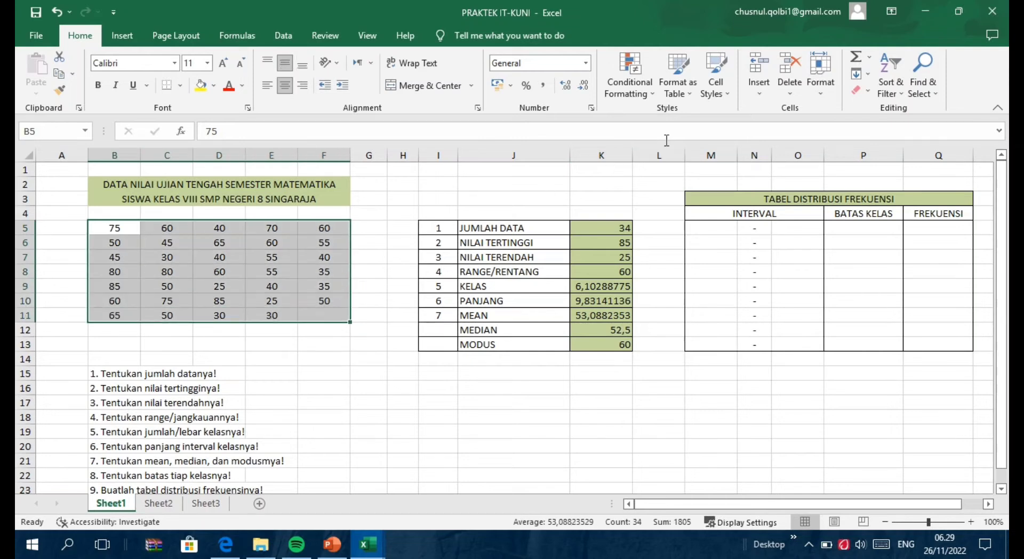
left_click(649, 91)
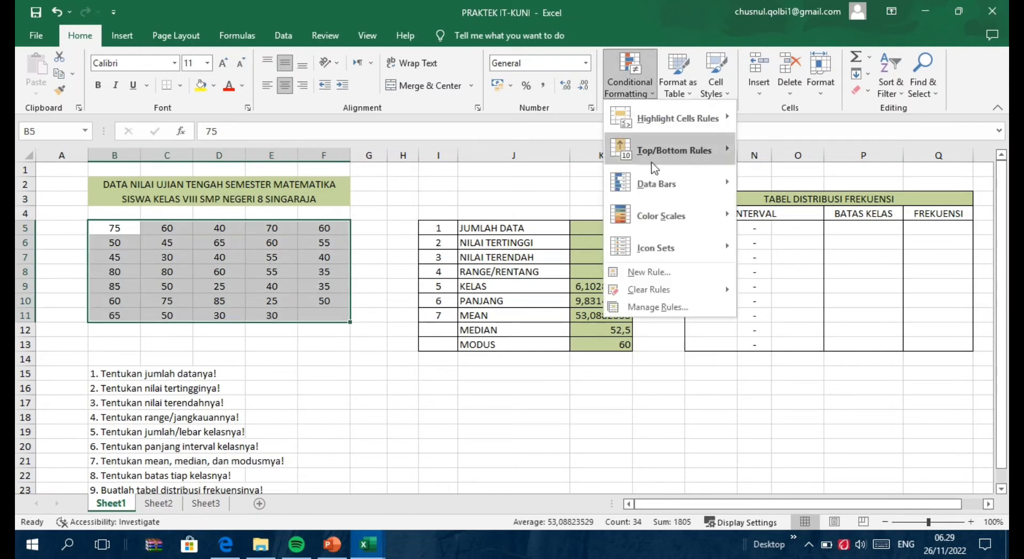
left_click(655, 271)
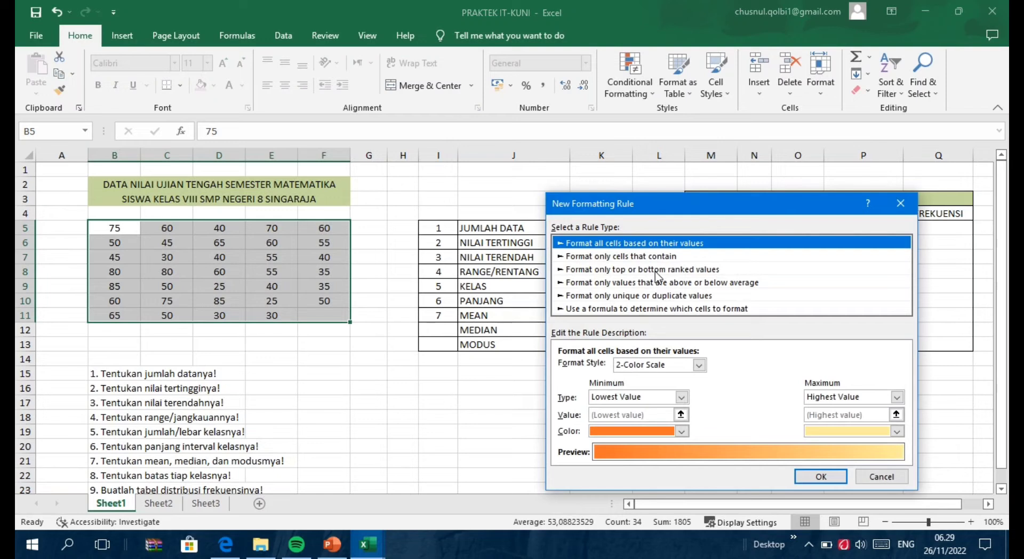
left_click(600, 258)
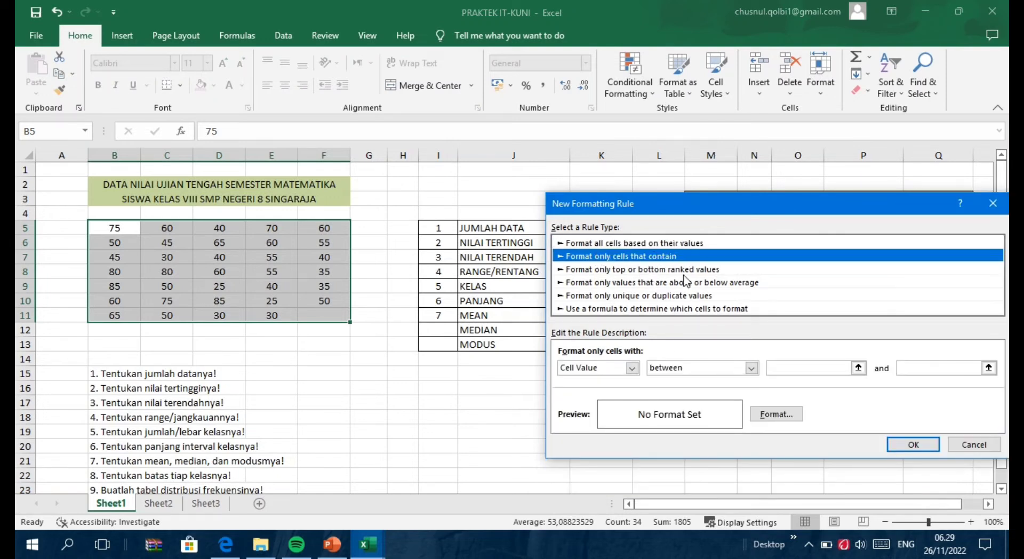
left_click(633, 368)
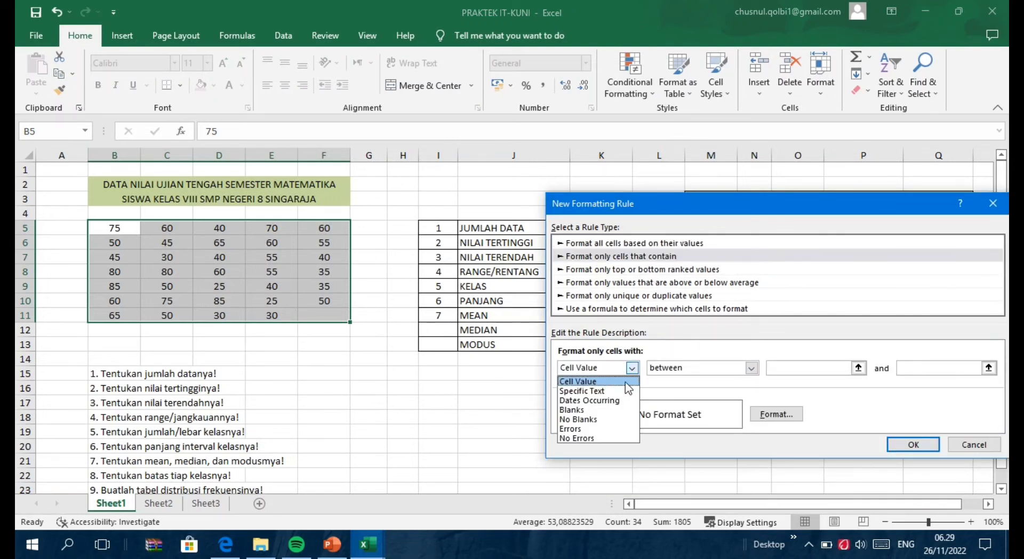
left_click(626, 382)
left_click(751, 368)
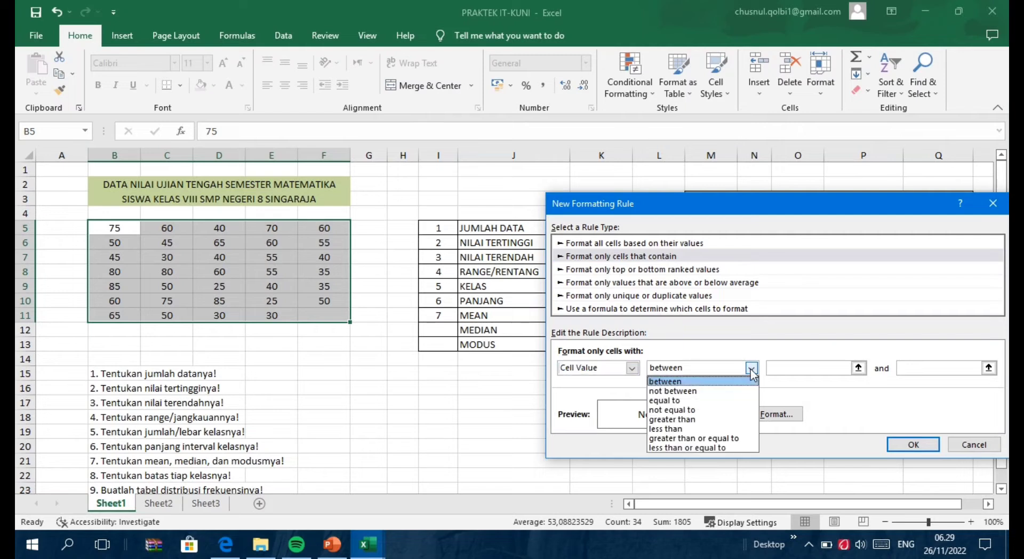
left_click(699, 401)
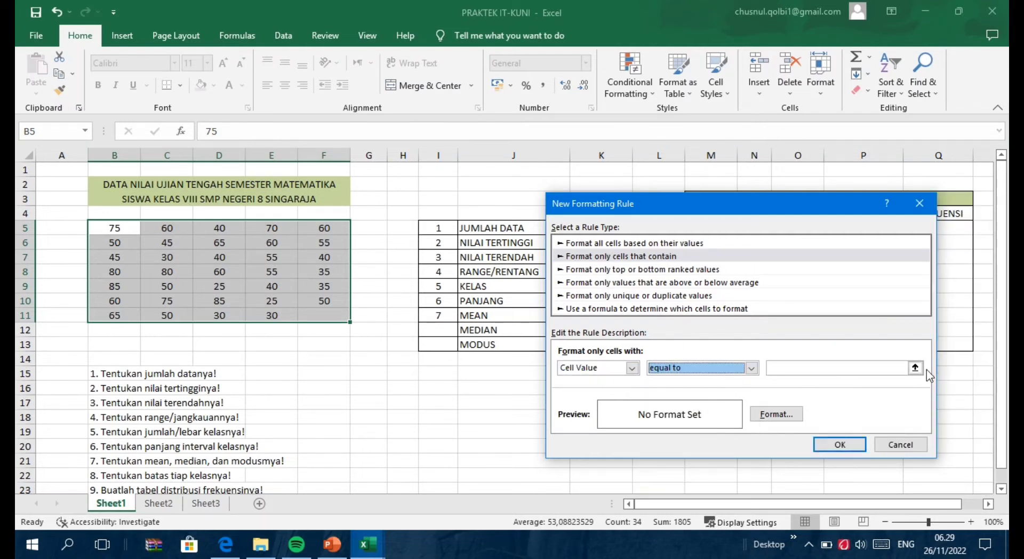
left_click(860, 368)
type("60")
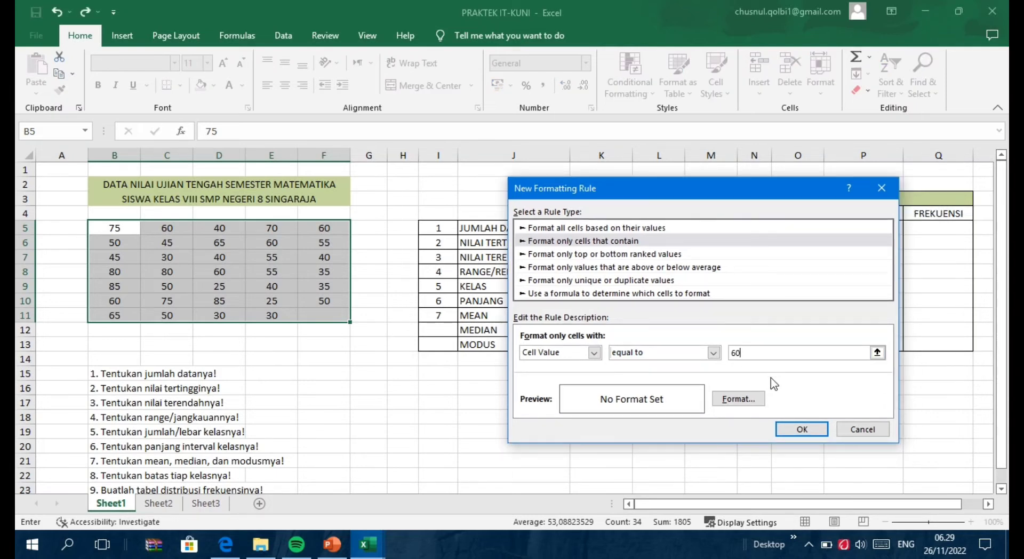
- Give the conditional formatting rule a yellow fill and apply it to the scores
left_click(741, 400)
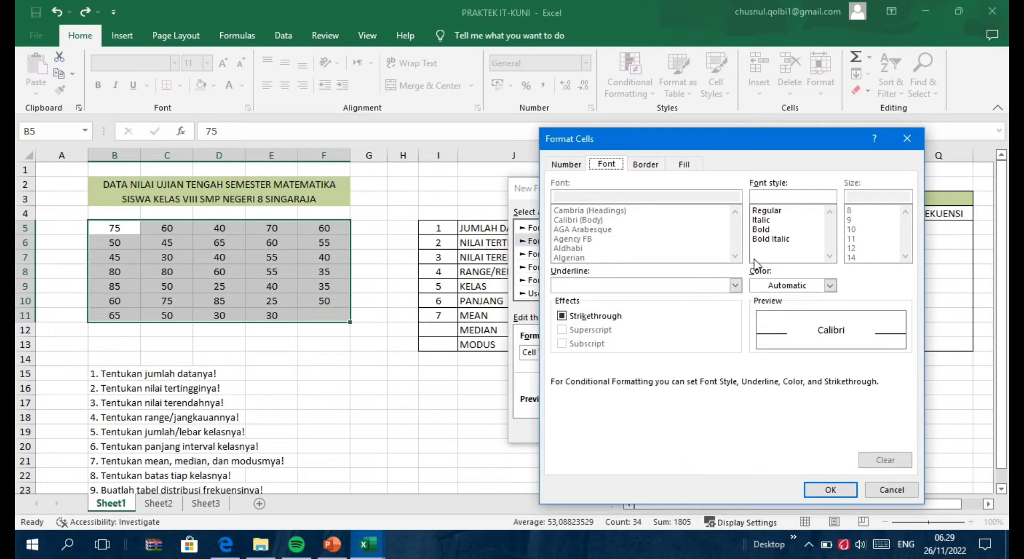
left_click(685, 164)
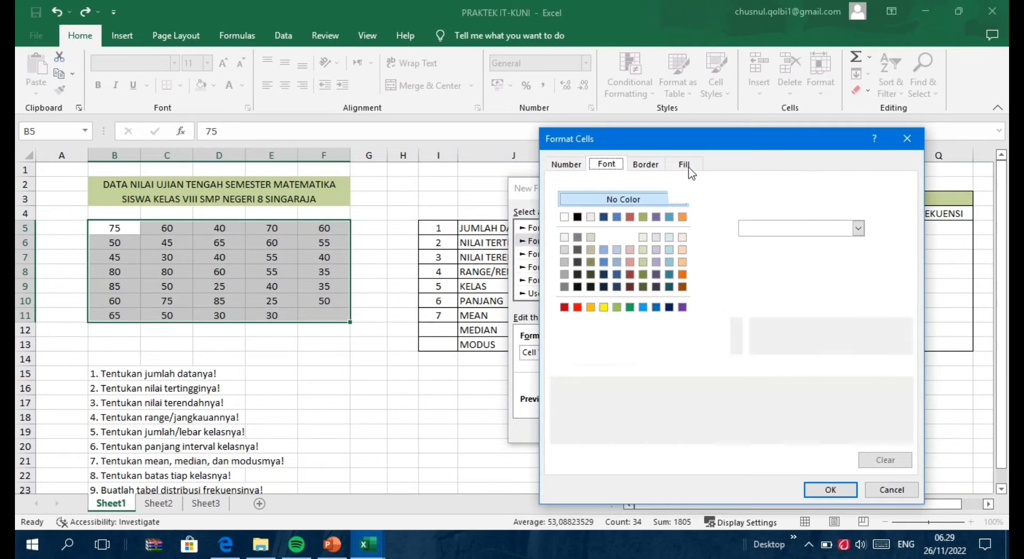
left_click(604, 309)
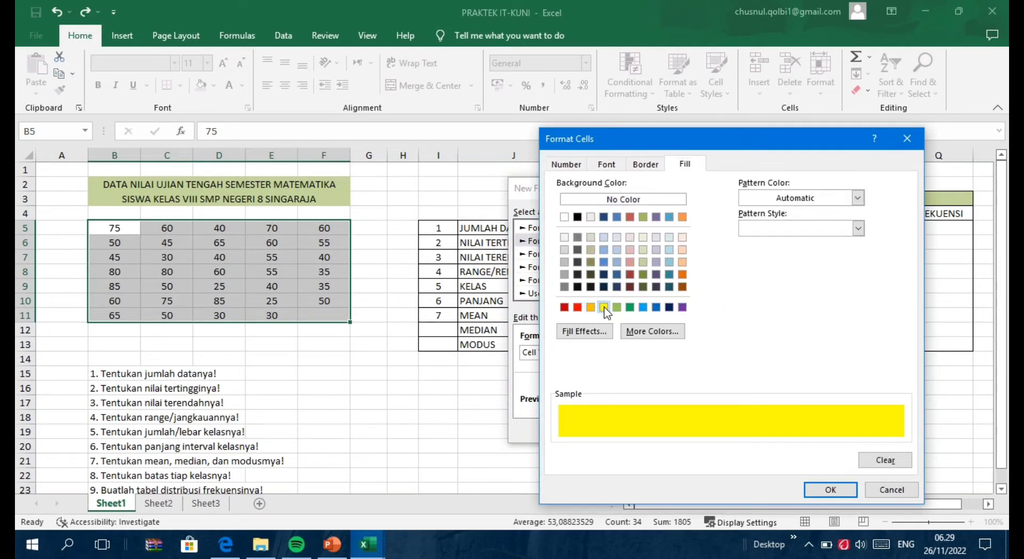
left_click(830, 490)
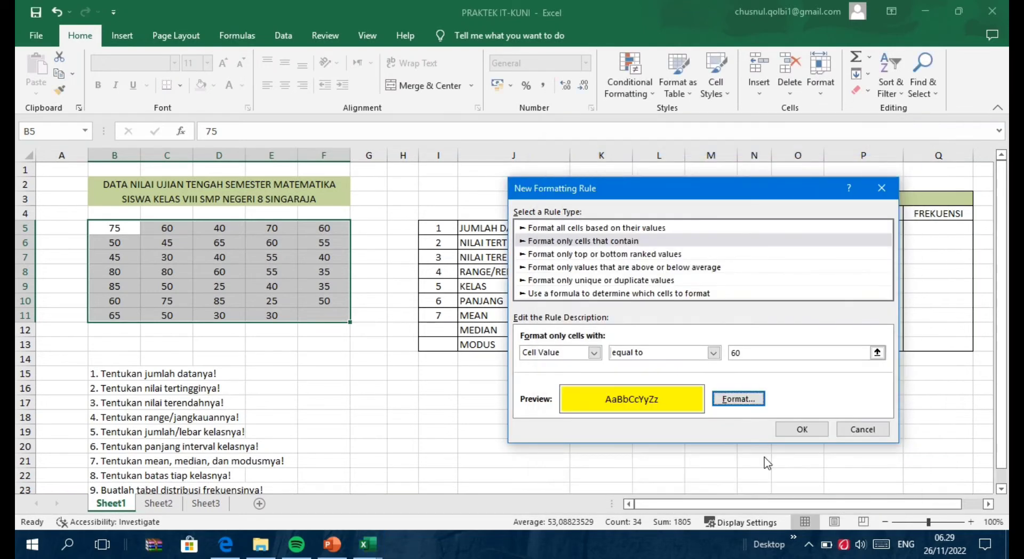
left_click(803, 430)
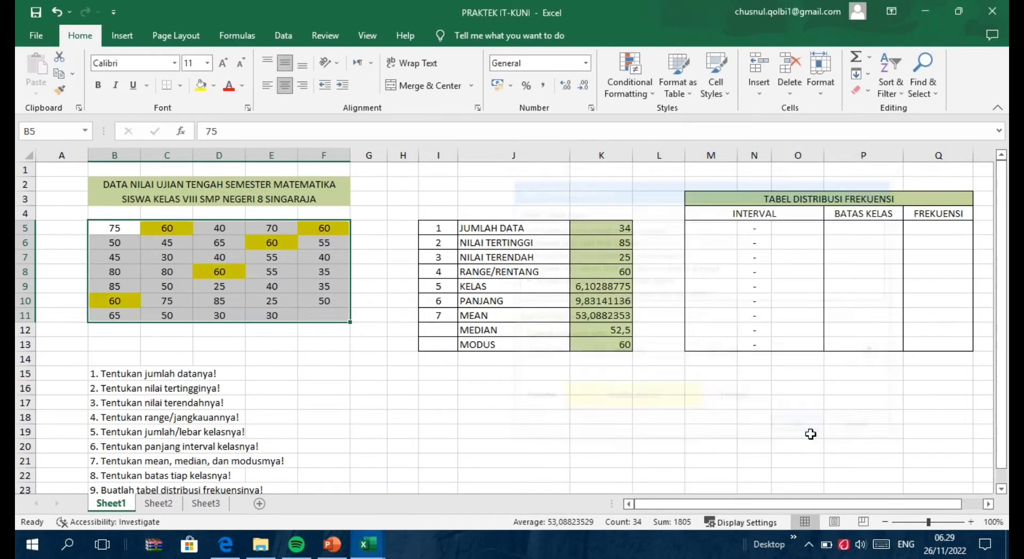
left_click(276, 296)
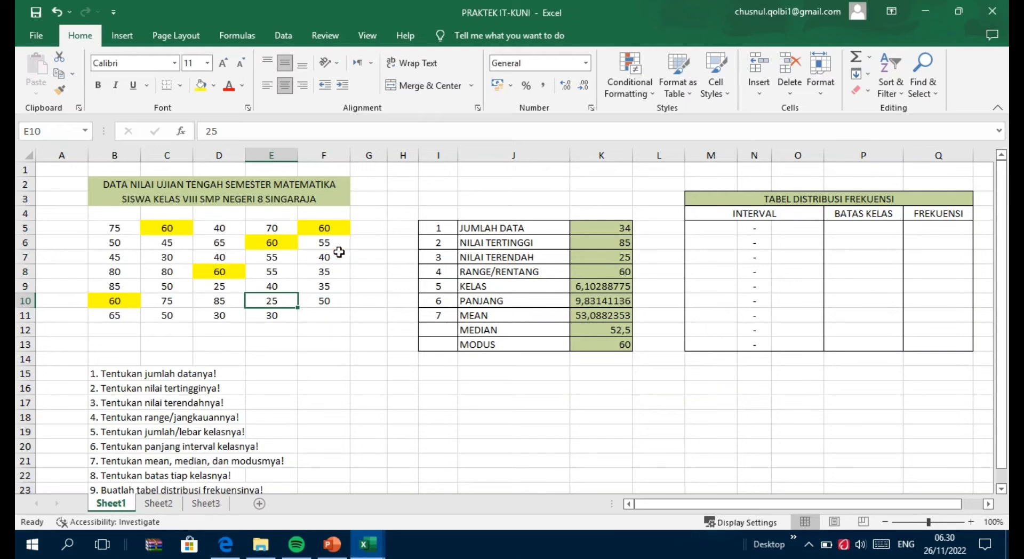
- Clear the conditional formatting rules from the entire sheet to remove the yellow highlighting of the scores
left_click_drag(111, 228, 330, 312)
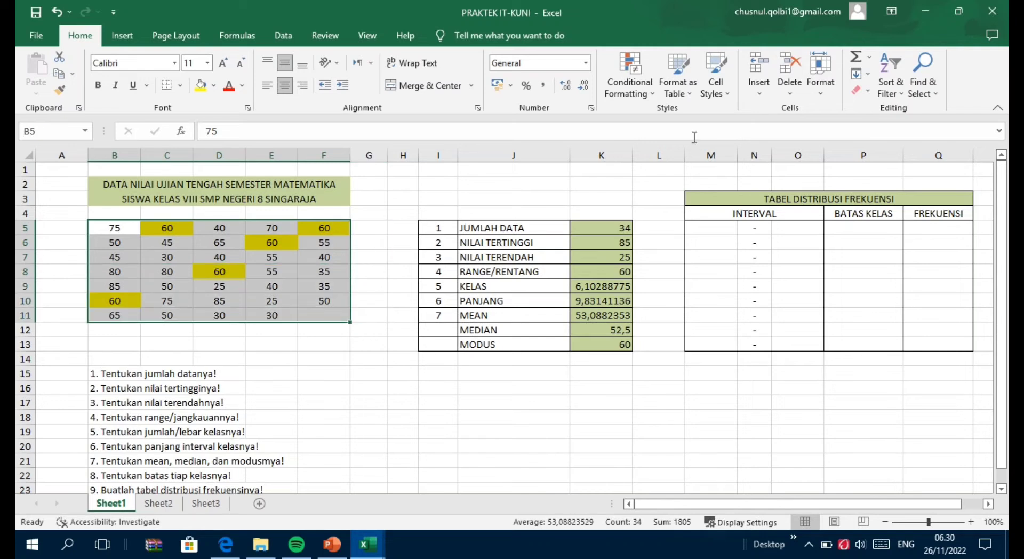
left_click(648, 94)
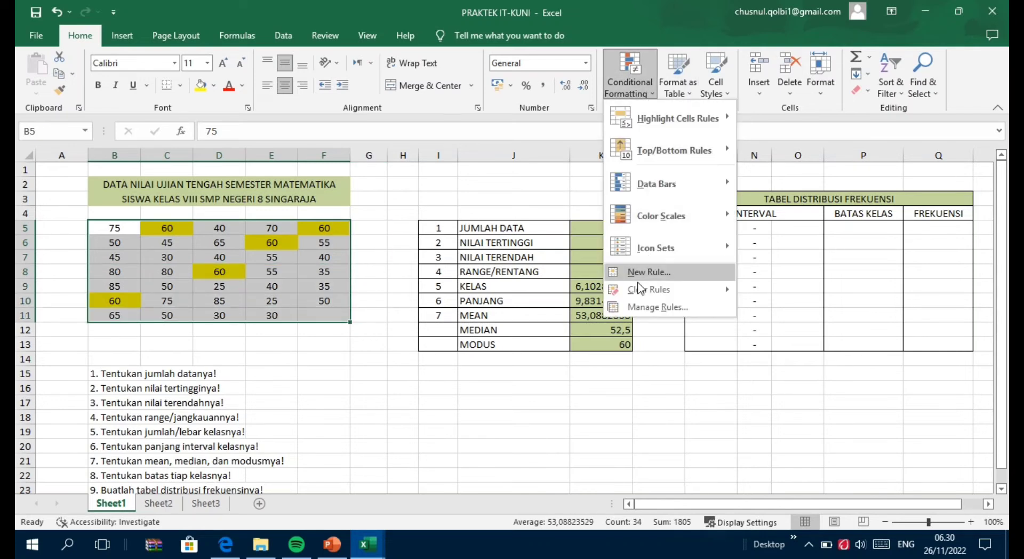
mouse_move(633, 291)
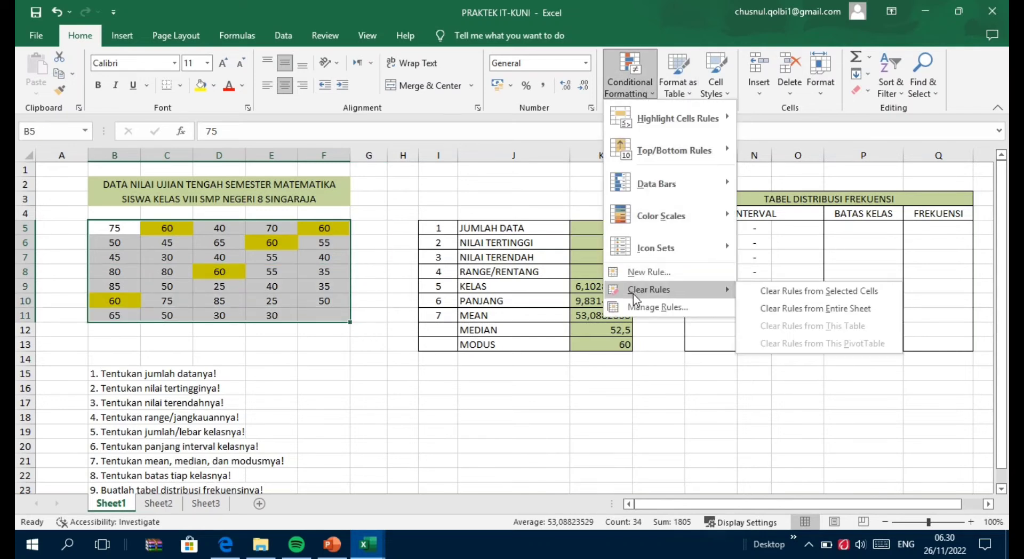
left_click(791, 307)
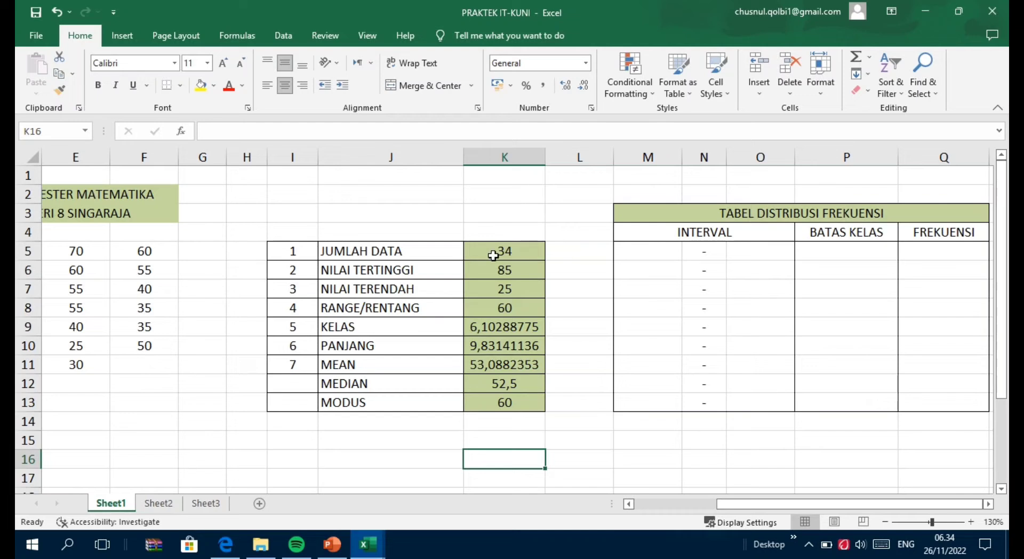
left_click(409, 253)
left_click(408, 271)
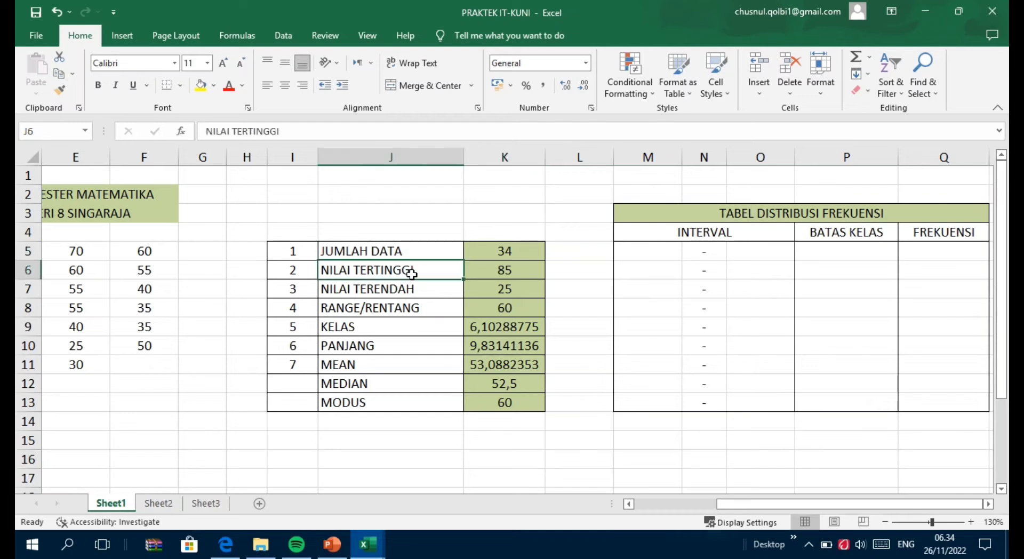
left_click(414, 296)
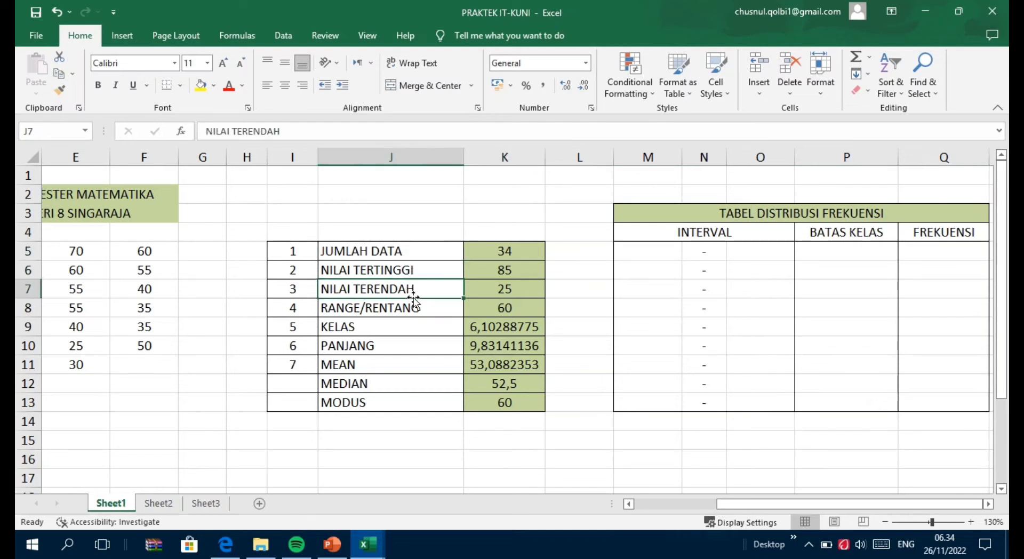
left_click(404, 332)
left_click(404, 346)
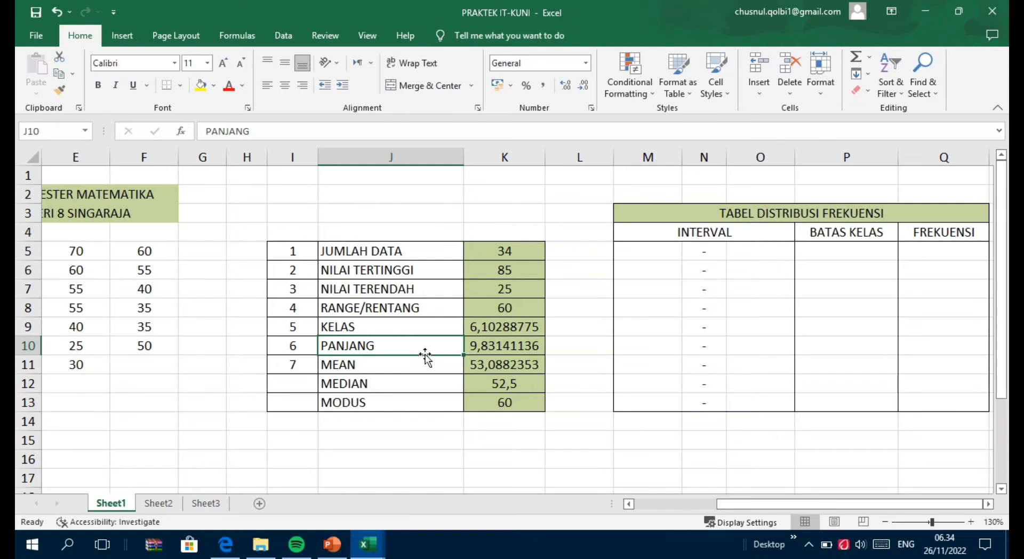
- Show the KELAS and PANJANG values in K9:K10 with no decimal places
left_click(500, 328)
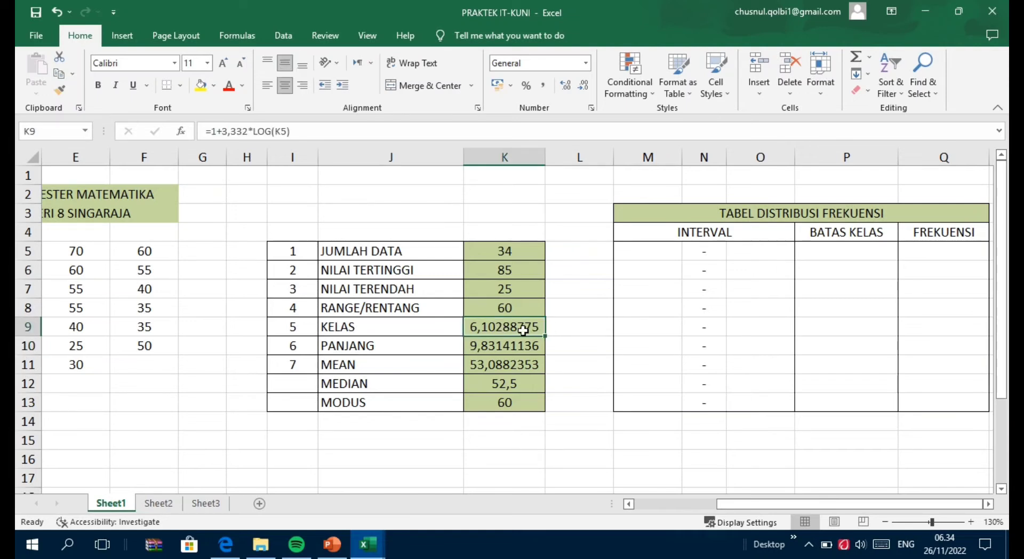
left_click_drag(521, 329, 525, 346)
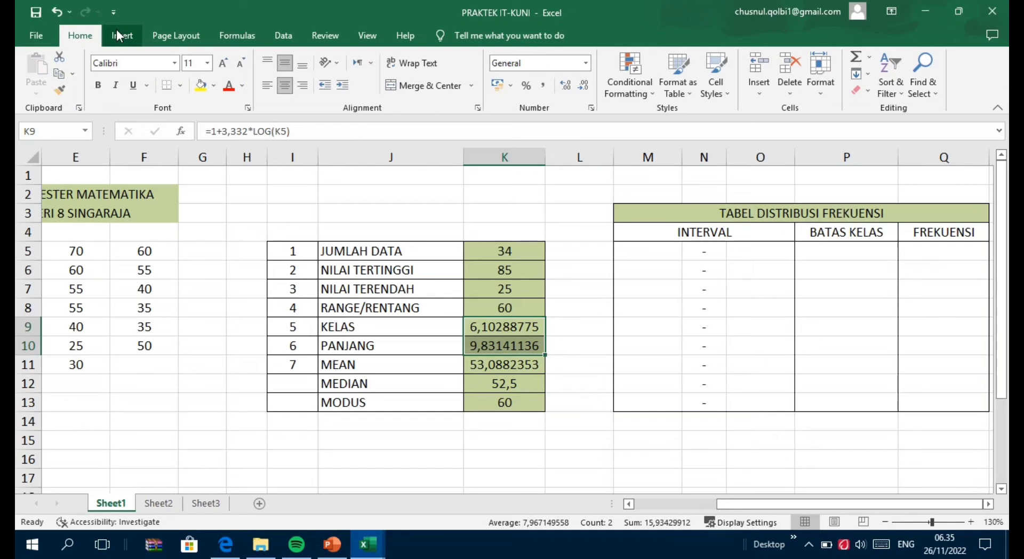
left_click(584, 86)
left_click(587, 89)
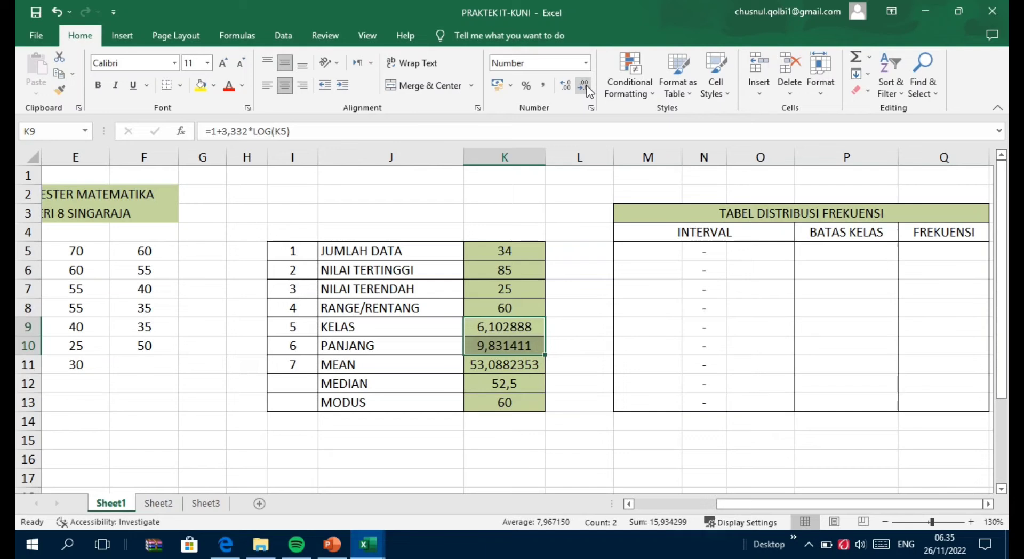
left_click(587, 89)
left_click(587, 89)
left_click(588, 88)
left_click(588, 89)
left_click(587, 89)
left_click(587, 89)
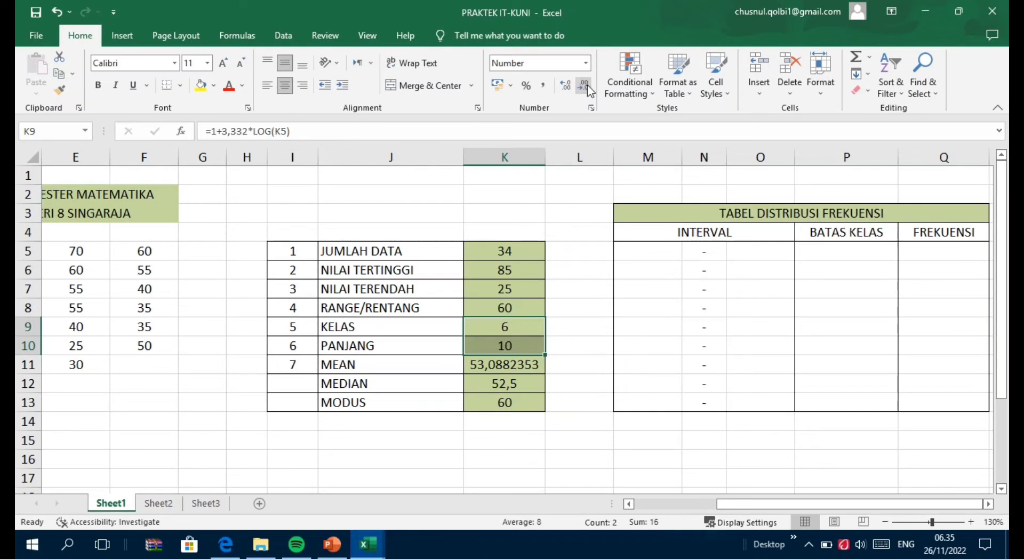
left_click(558, 332)
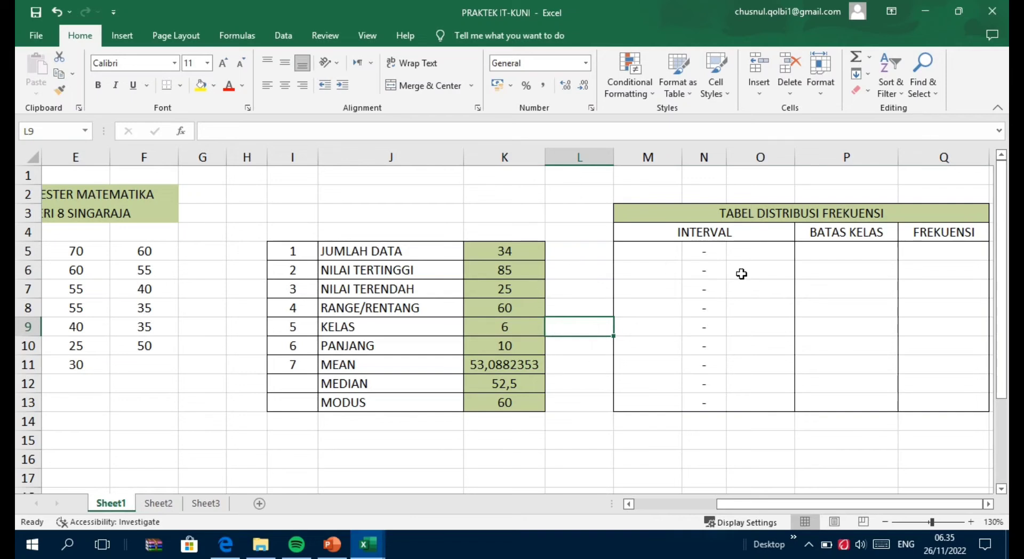
- Reduce the frequency distribution table to six class rows by removing the surplus rows in M11:Q13
left_click(650, 253)
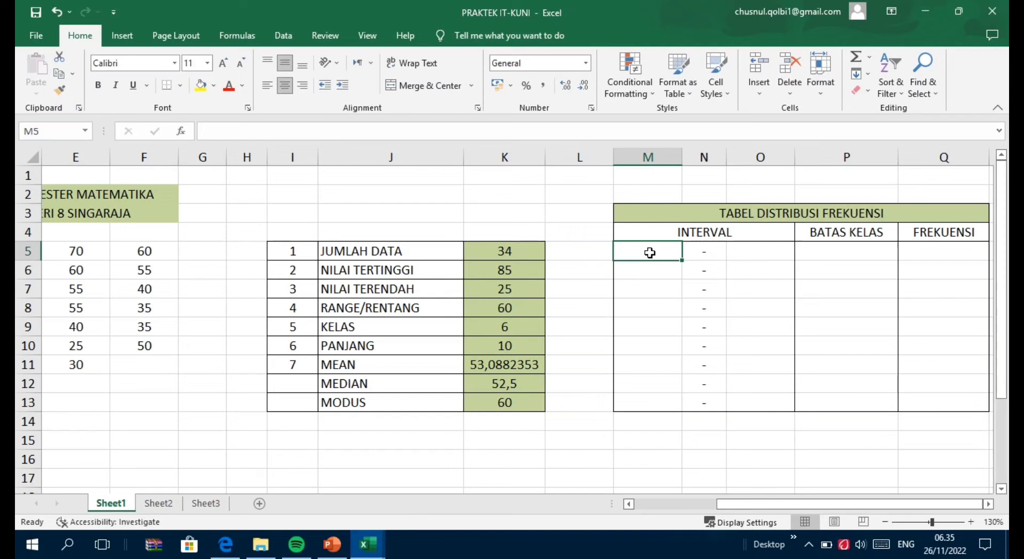
left_click(513, 329)
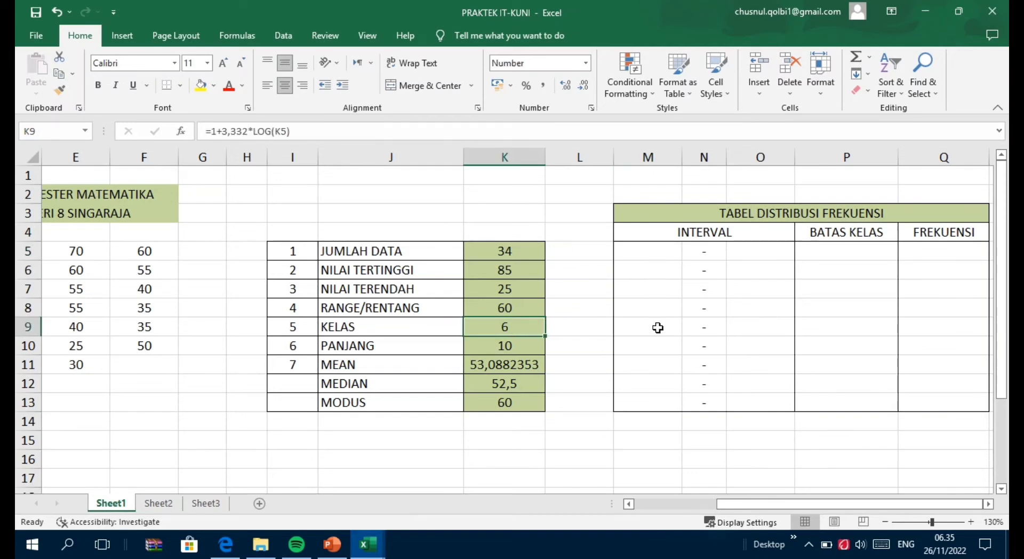
left_click(654, 255)
key("Down")
key("Down")
key("Down")
key("Down")
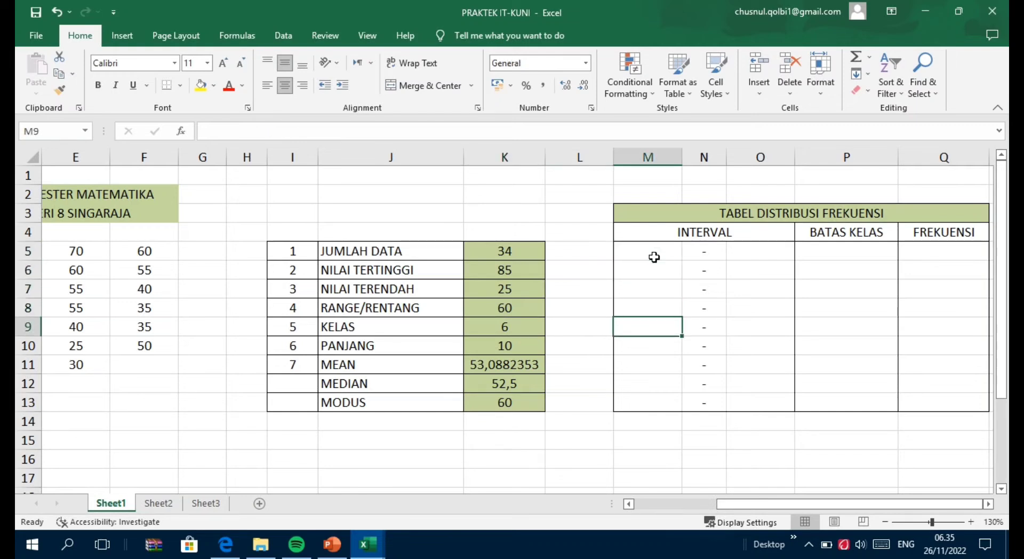
left_click_drag(640, 363, 922, 403)
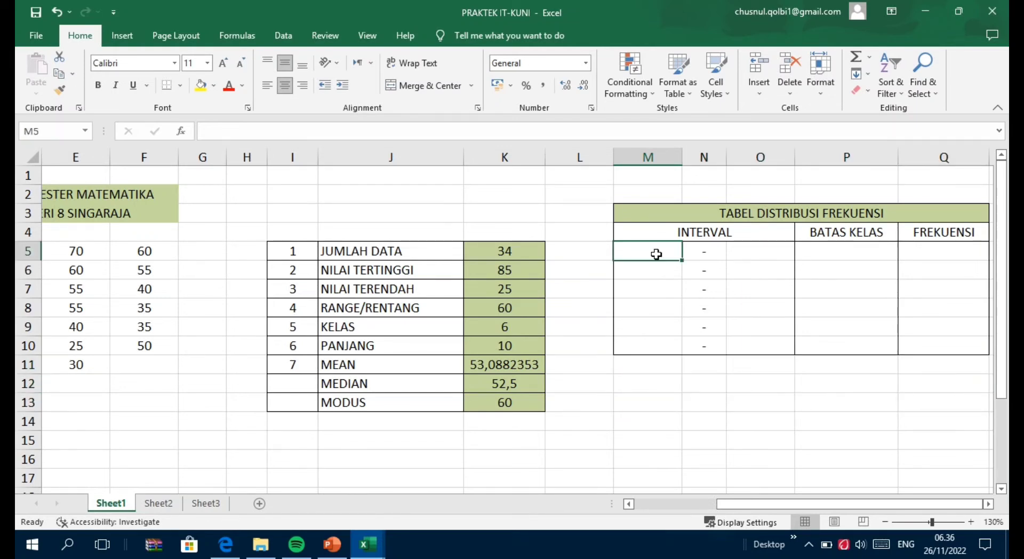
- Enter 25 in M5 as the lower limit of the first interval
type("25")
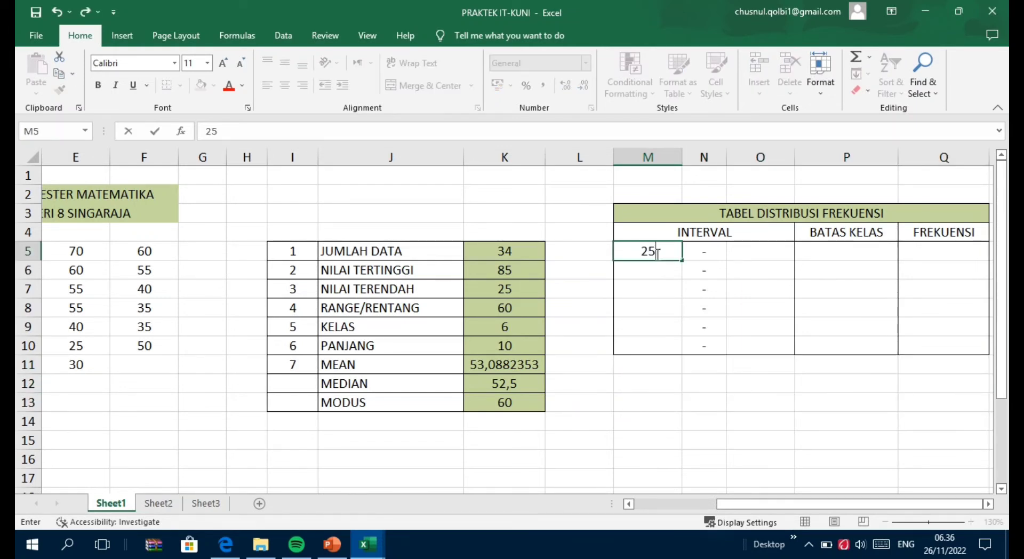
key("Tab")
key("Tab")
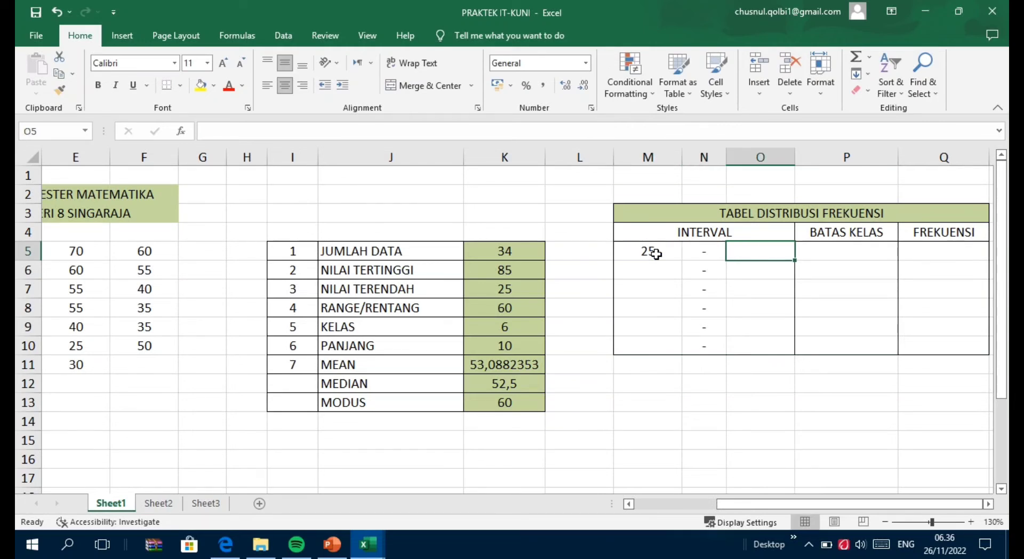
- Calculate the first interval's upper limit in O5 with =M5+10 and fill the formula down to O10
type("=")
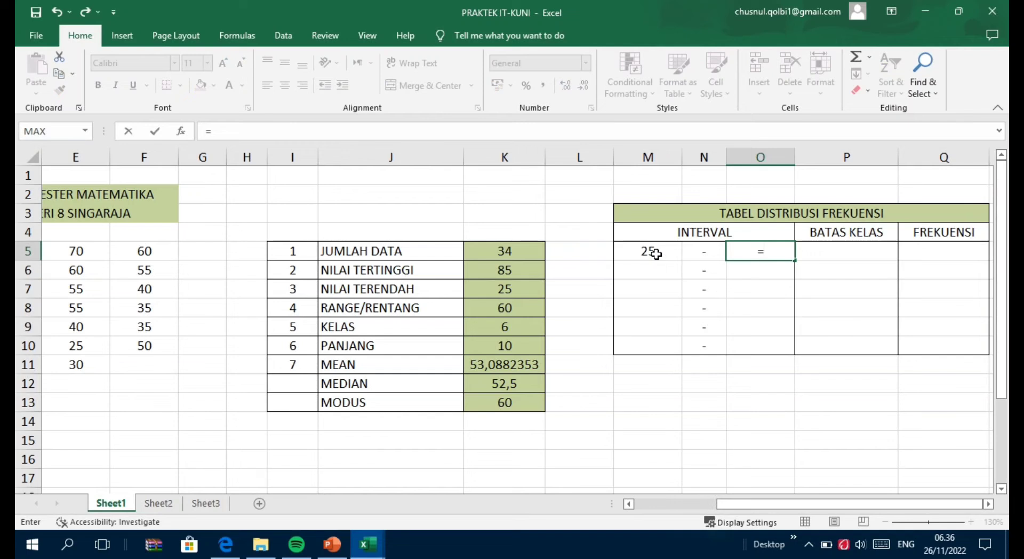
left_click(656, 254)
type("-")
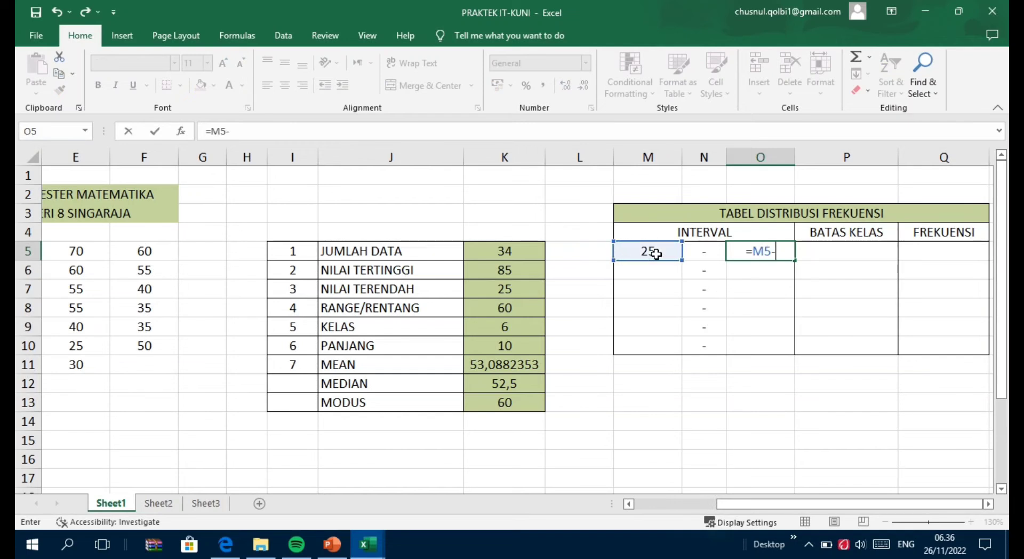
key("BackSpace")
type("+10")
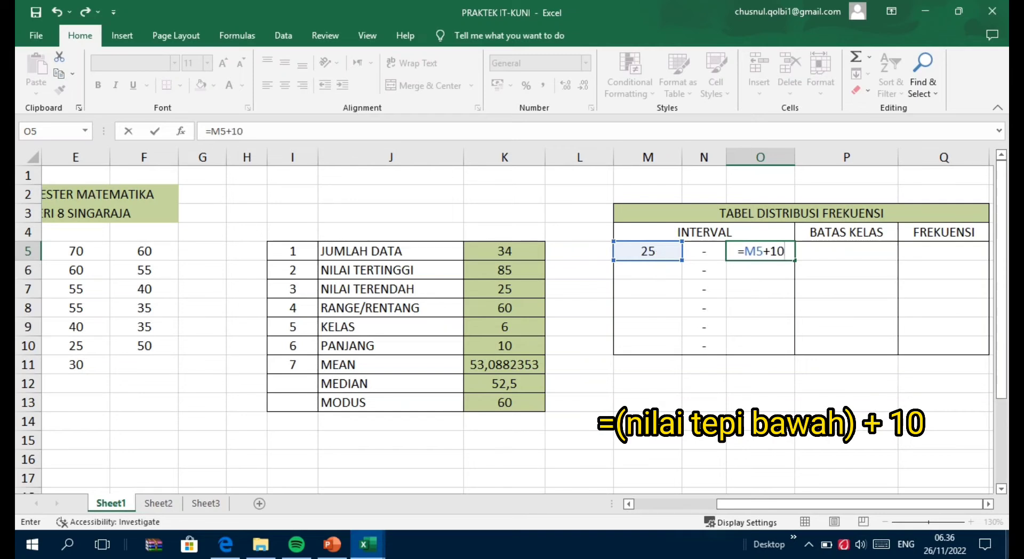
key("Return")
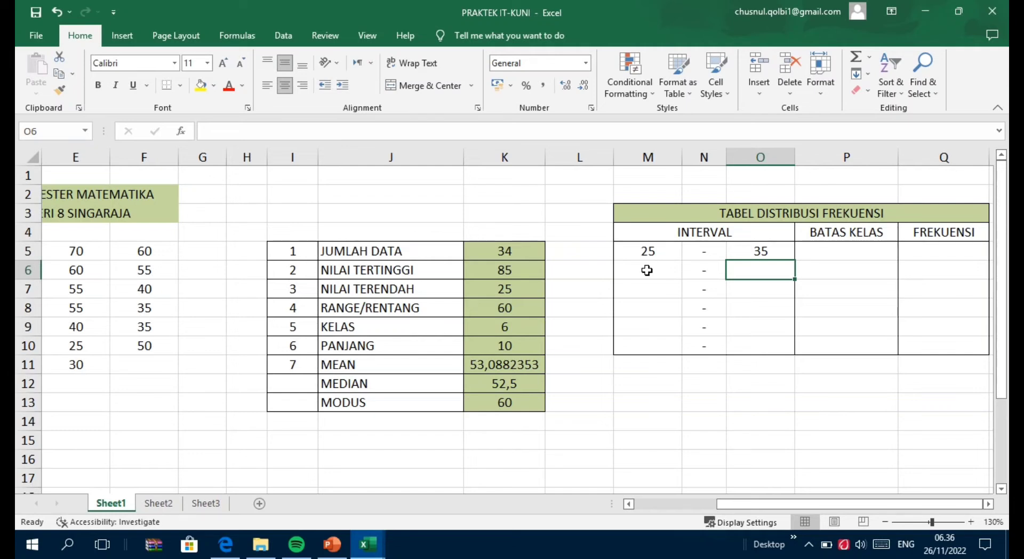
left_click(759, 251)
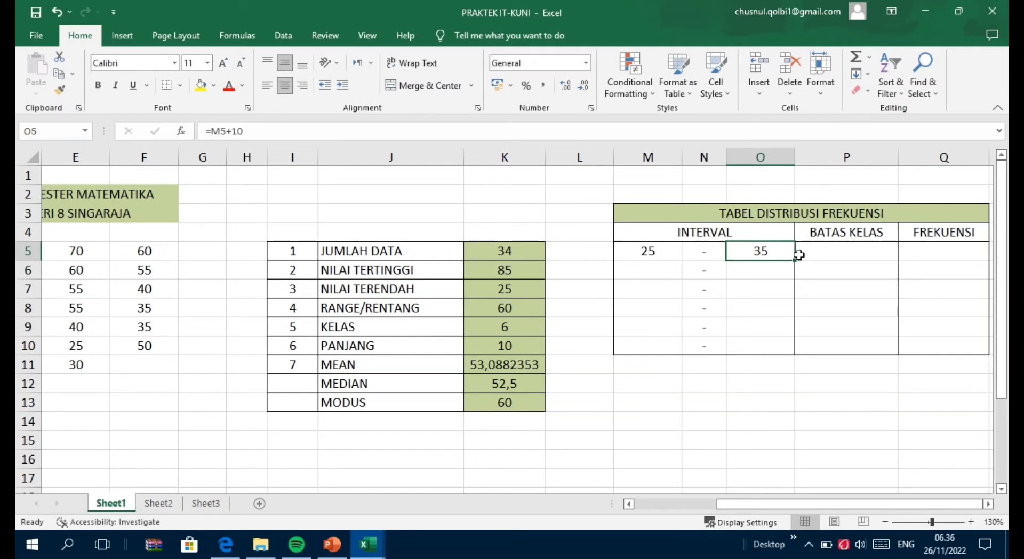
left_click_drag(795, 260, 784, 344)
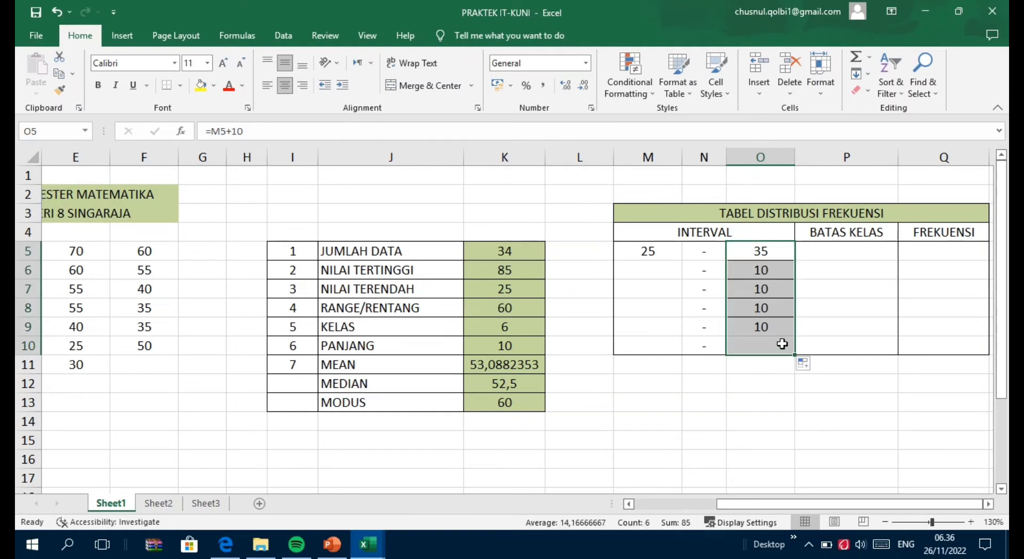
- Enter the remaining lower interval limits 36, 47, 58, 69 and 80 in M6:M10
left_click(642, 271)
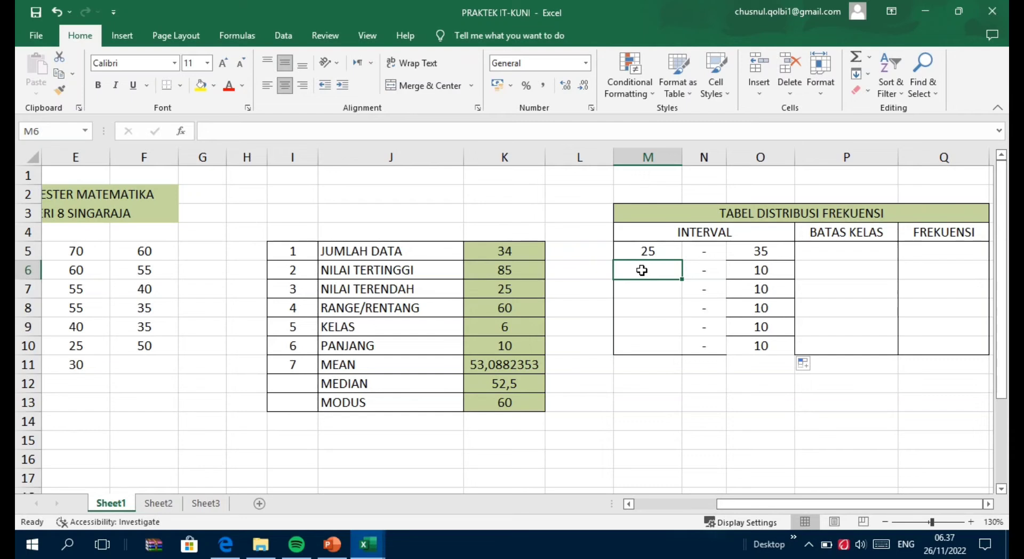
type("35")
key("BackSpace")
type("6")
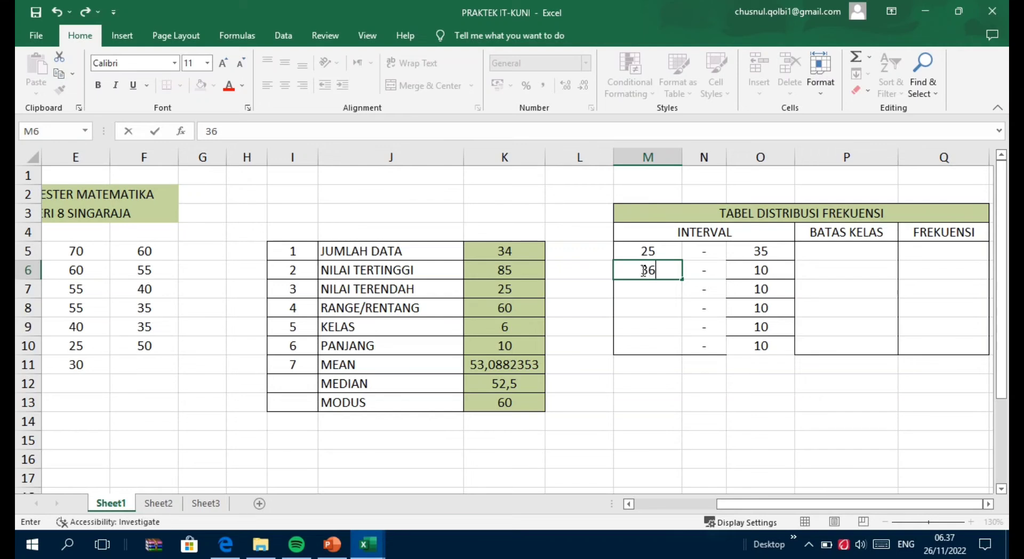
key("Return")
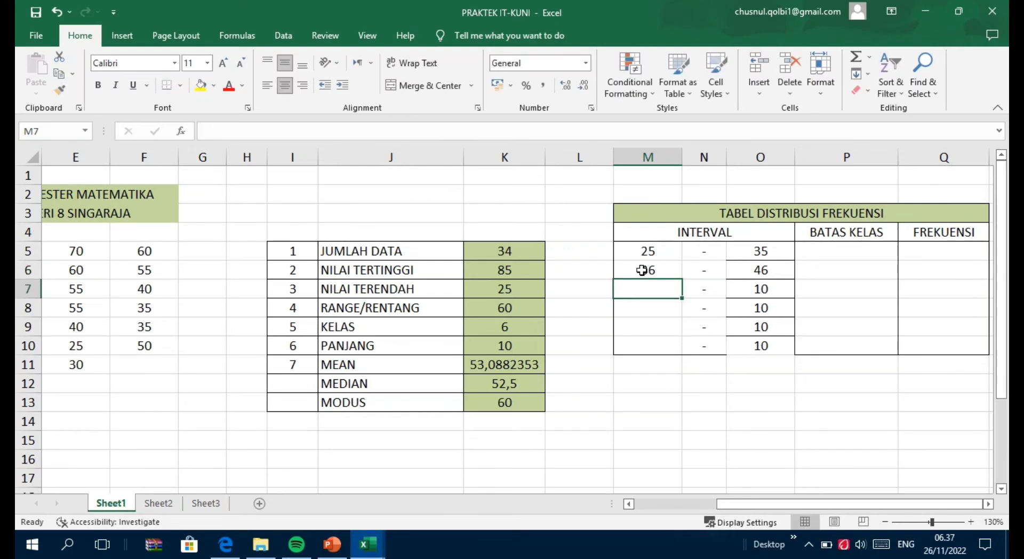
type("47")
key("Return")
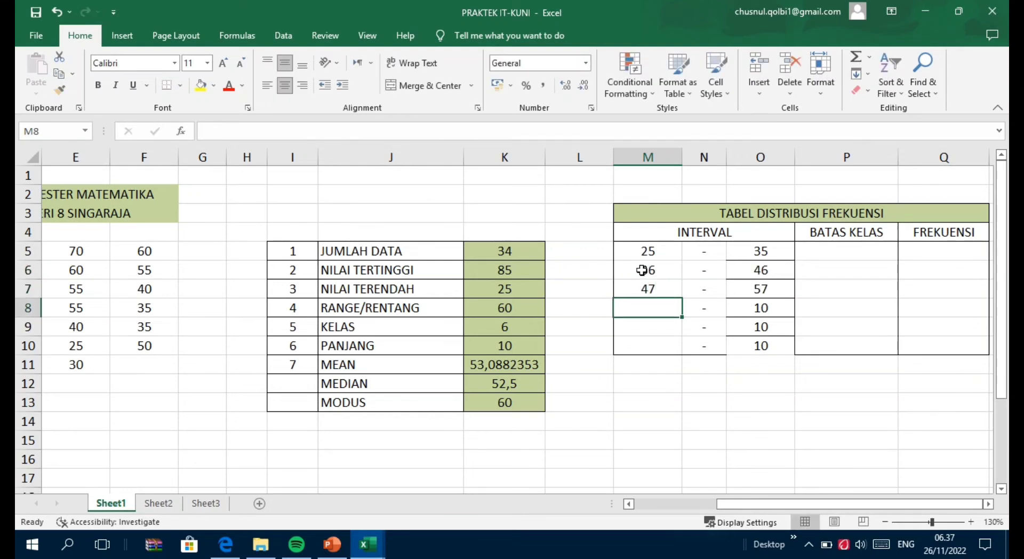
type("58")
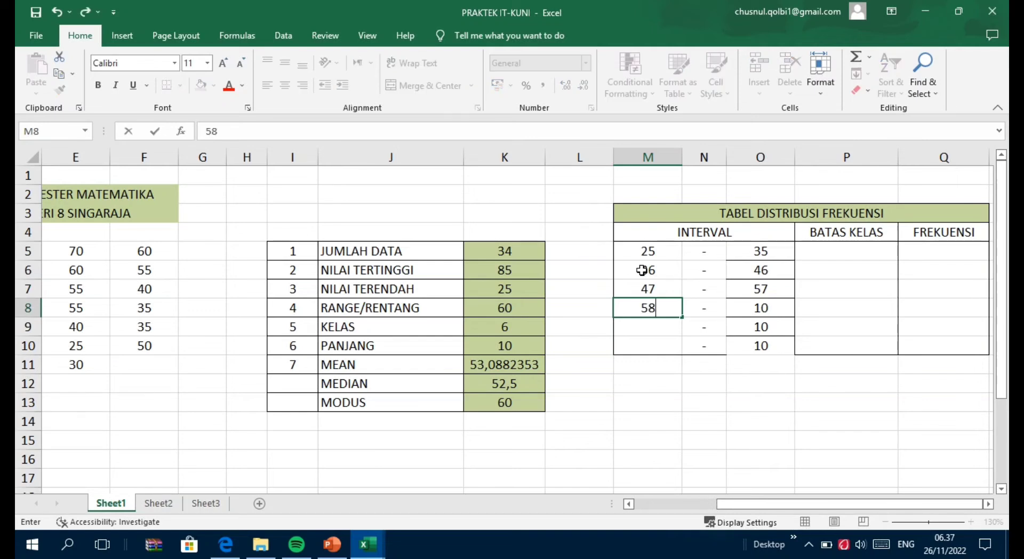
key("Return")
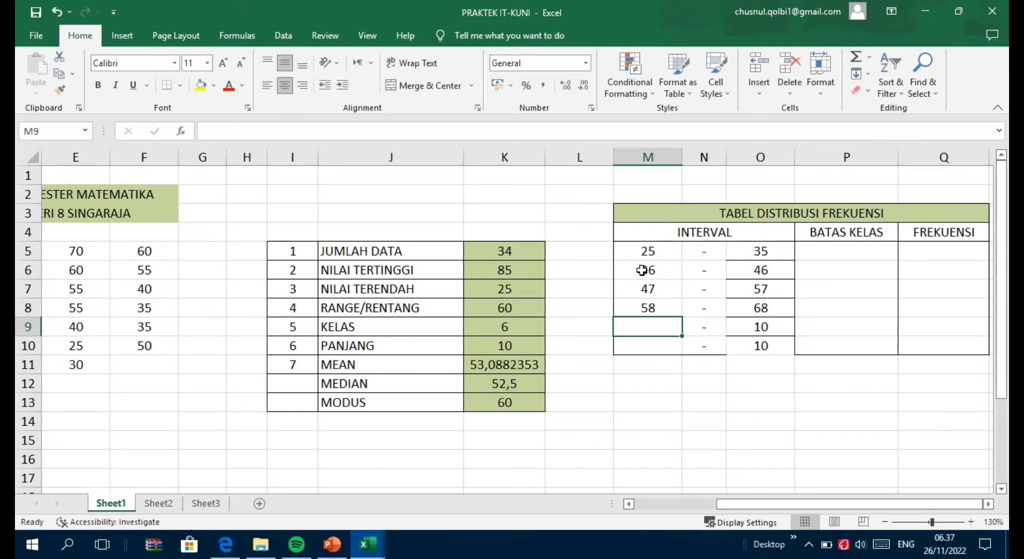
type("69")
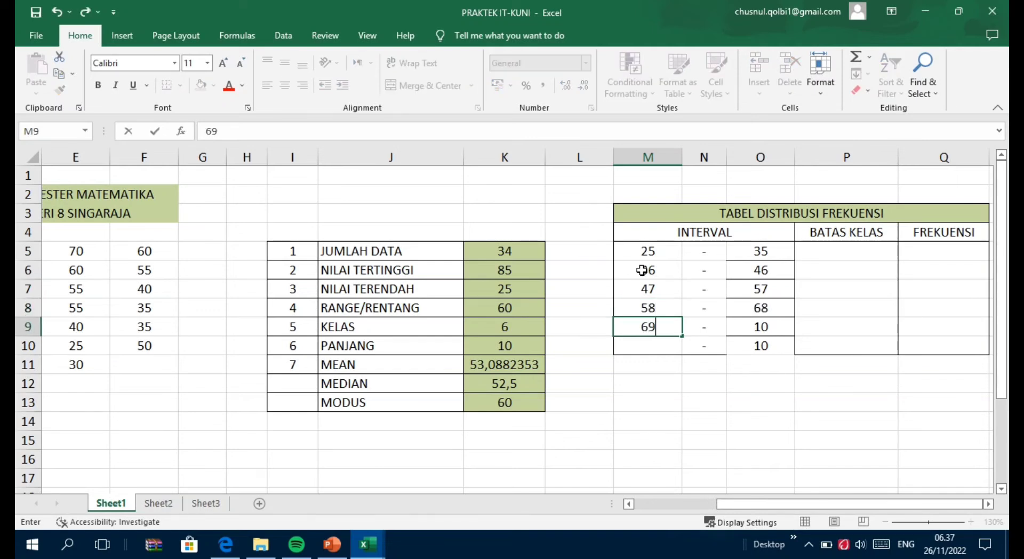
key("Return")
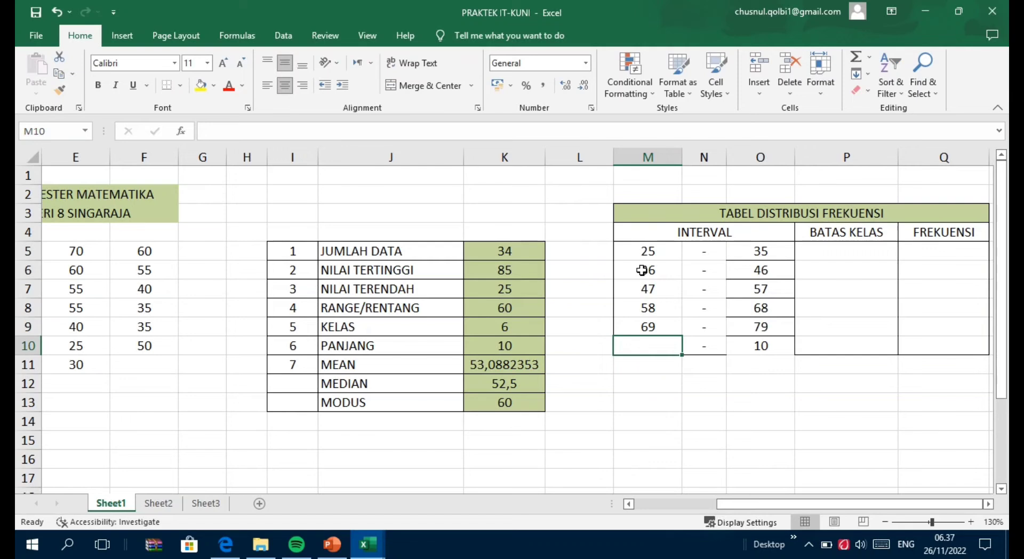
type("80")
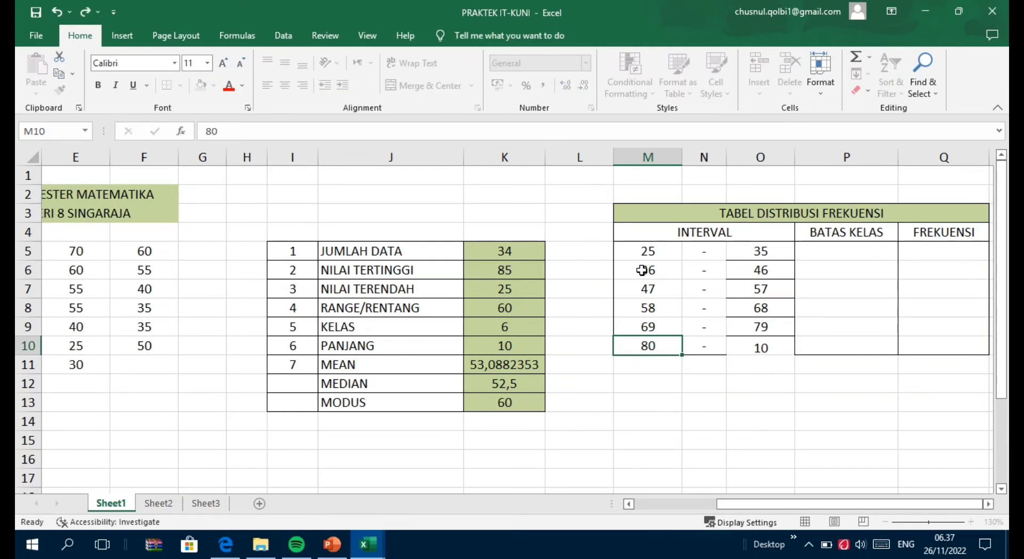
key("Return")
- Calculate the BATAS KELAS in P5 with =M5-0,5 and fill the formula down to P10
left_click(835, 255)
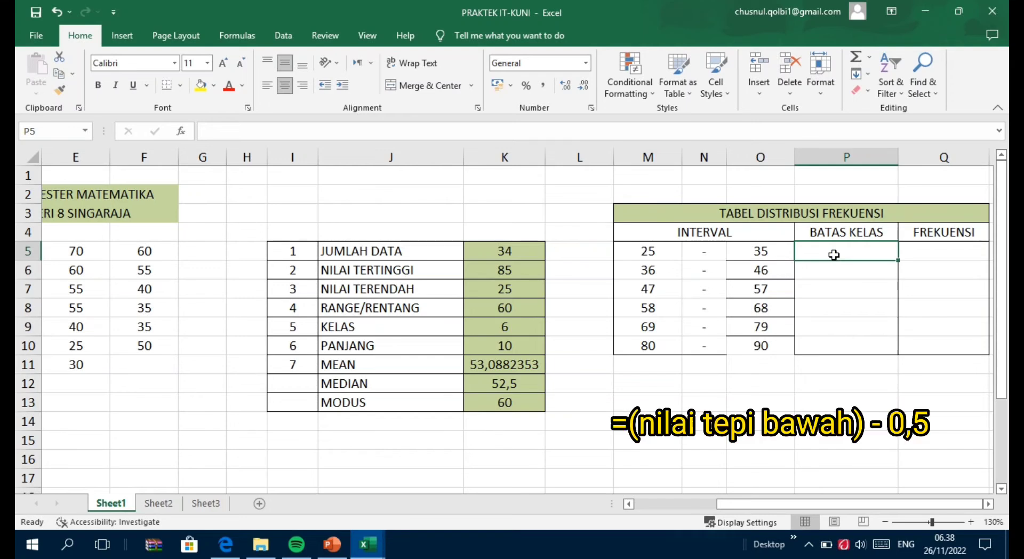
type("=")
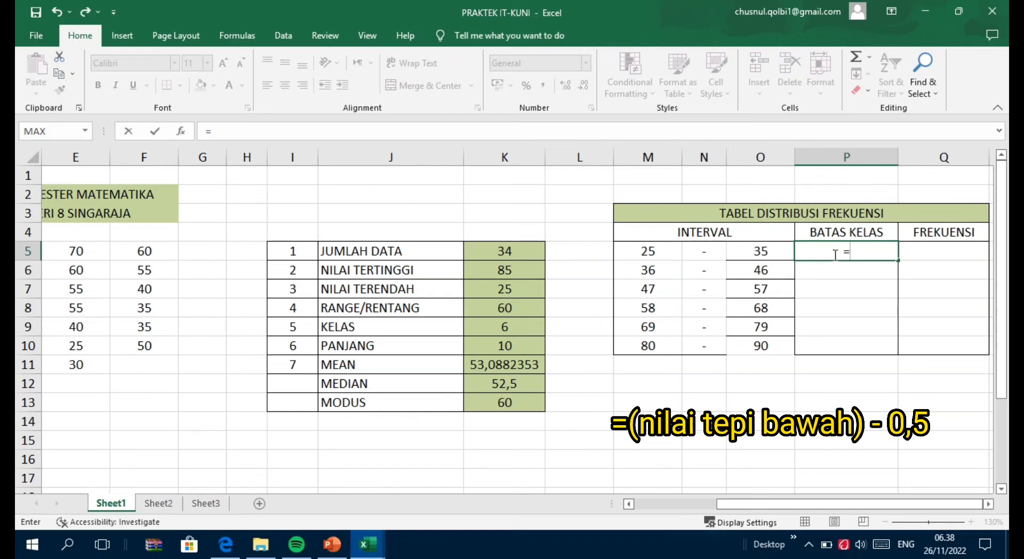
left_click(669, 251)
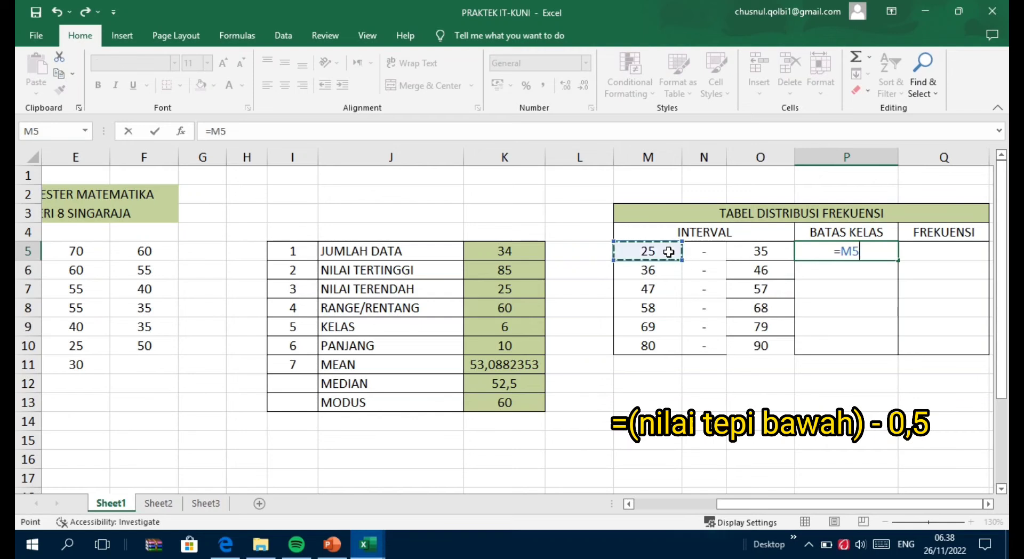
type("-0")
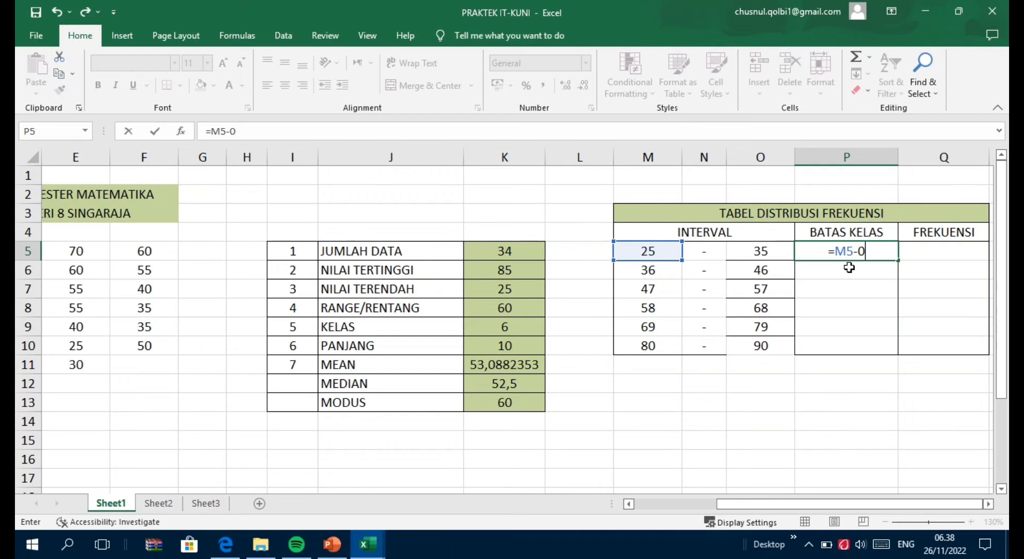
type(",5")
key("Return")
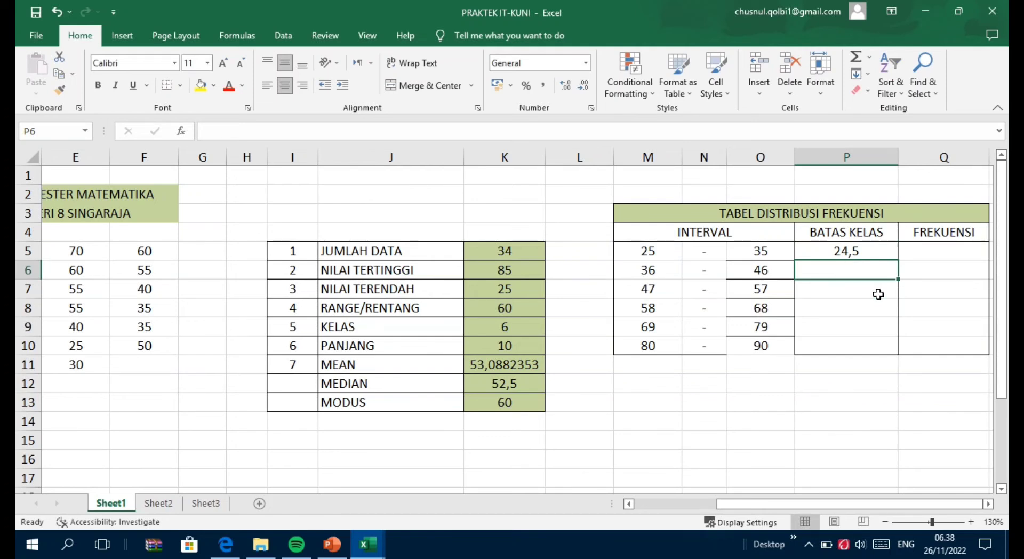
left_click(883, 254)
left_click_drag(892, 262, 895, 355)
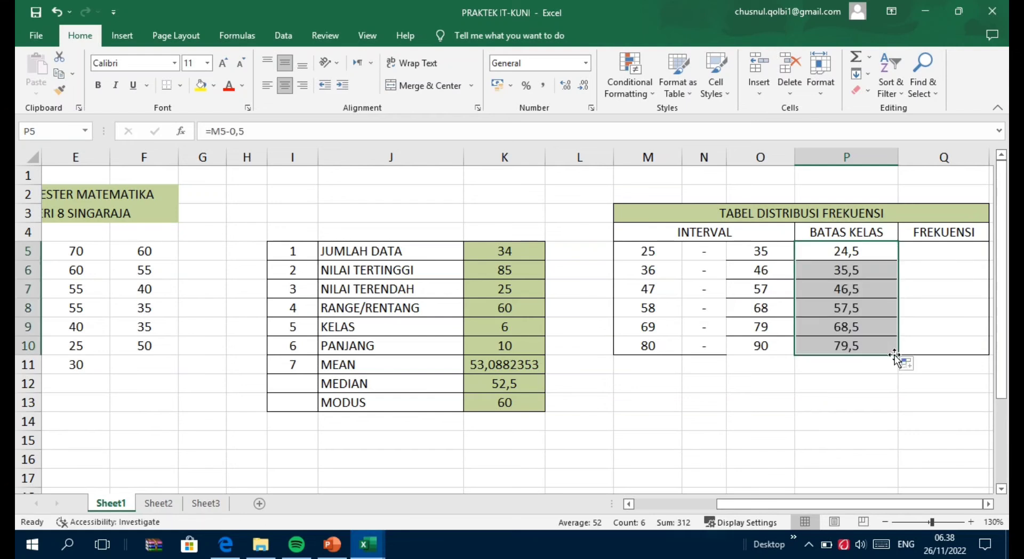
left_click(920, 251)
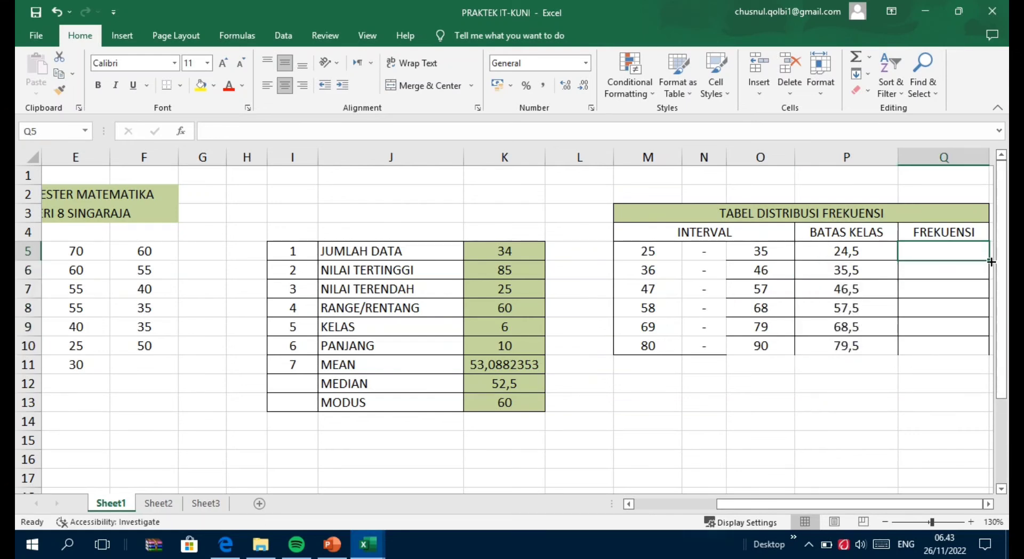
- Compute the FREKUENSI values in Q5:Q10 with the array formula =FREQUENCY(B5:F11;O5:O10)
left_click_drag(989, 260, 980, 351)
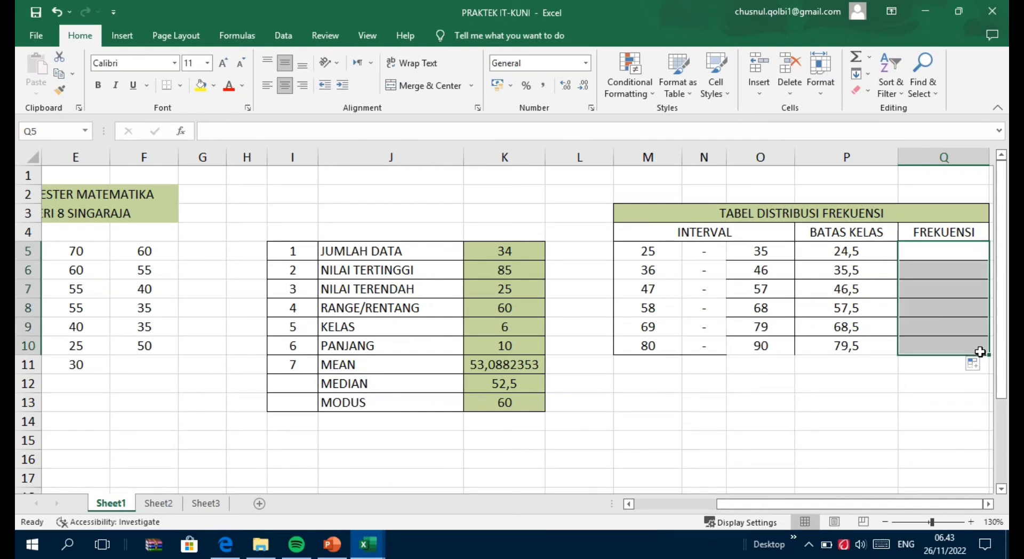
type("=FRE")
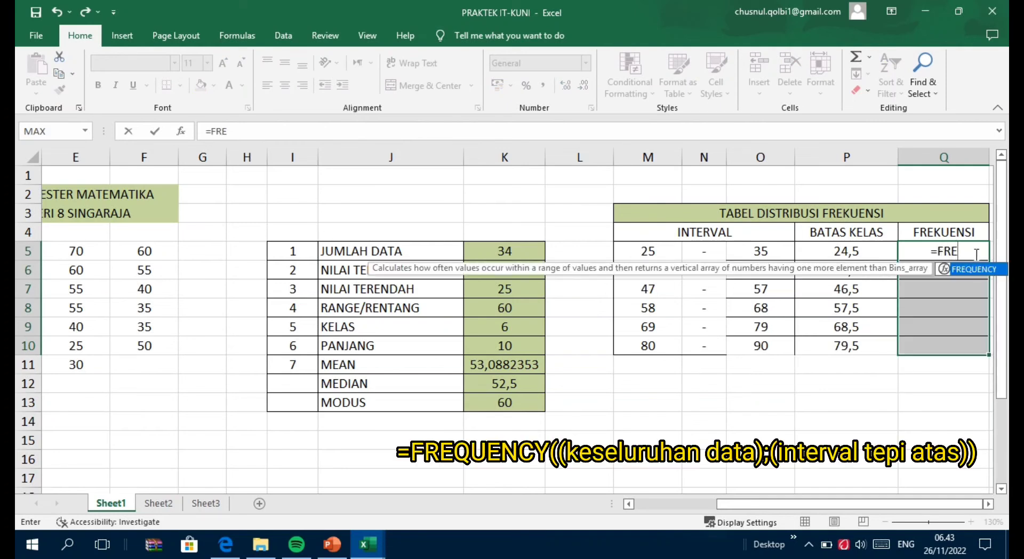
double_click(968, 269)
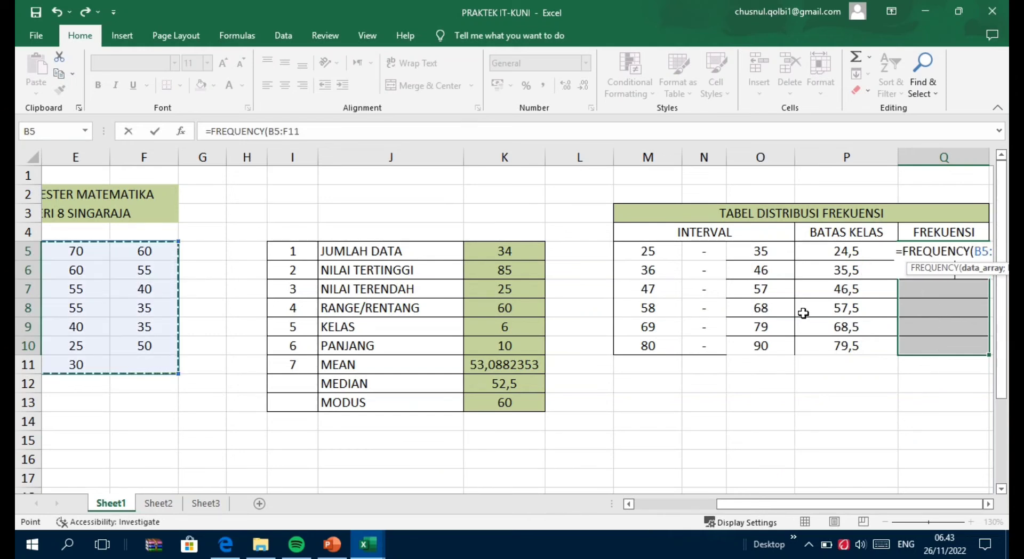
type(";")
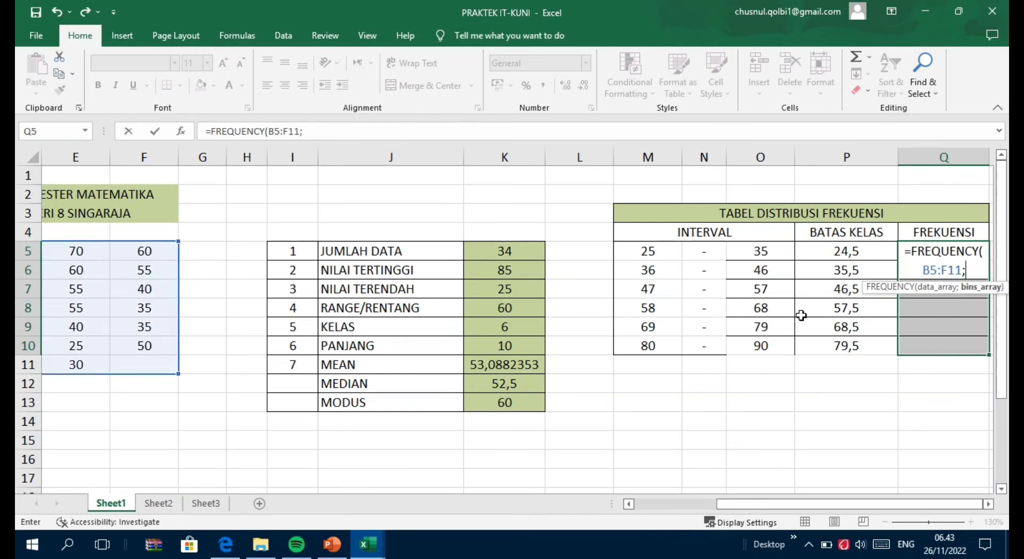
left_click_drag(742, 249, 757, 350)
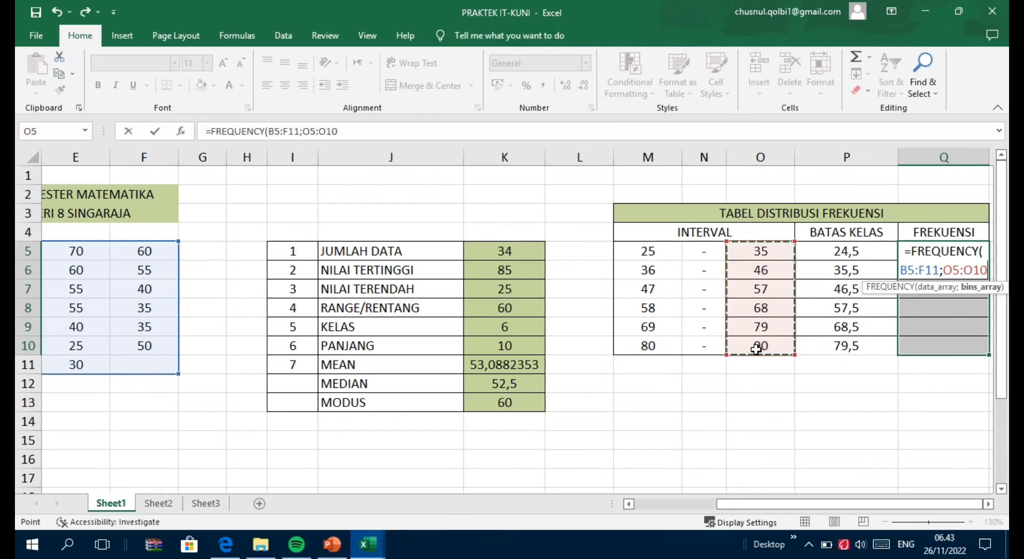
key("ctrl+shift+Return")
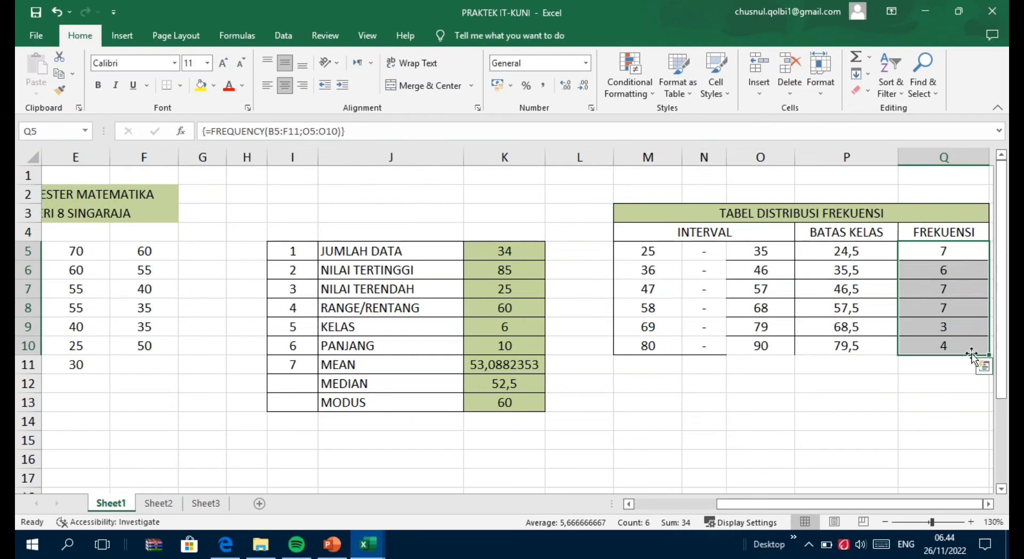
- Total the frequencies in Q11 with =SUM(Q5:Q10)
left_click(946, 368)
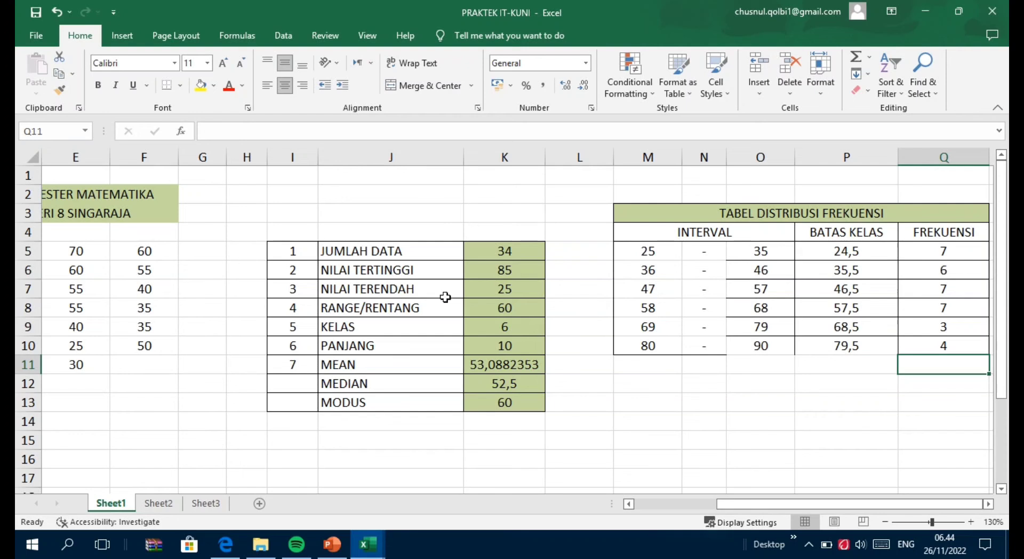
type("=")
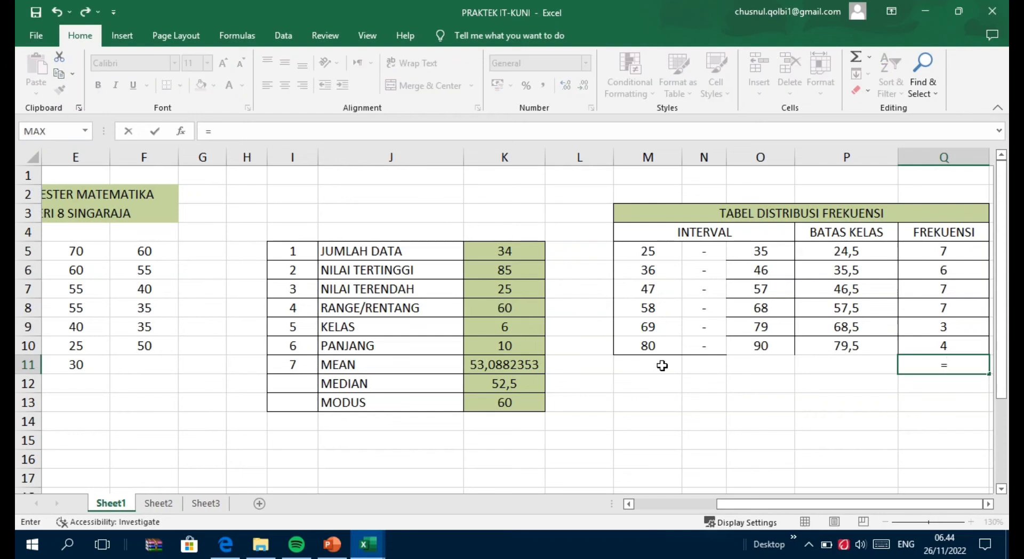
type("SUM")
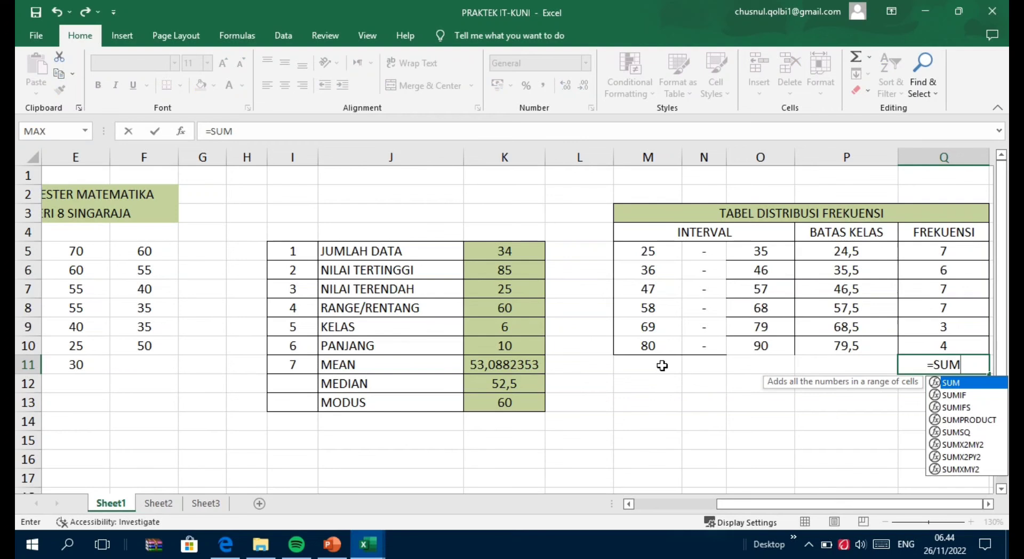
type("(")
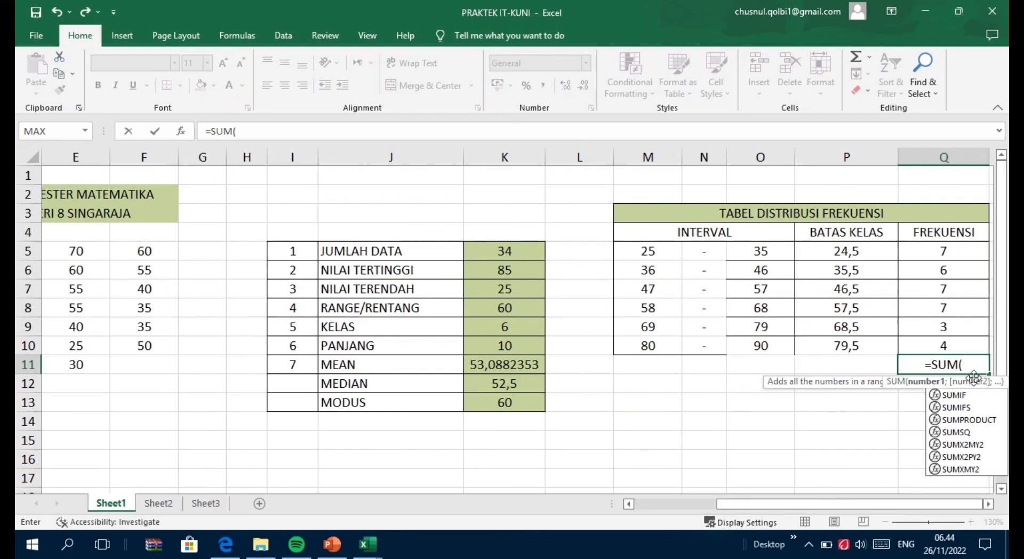
left_click_drag(946, 254, 948, 350)
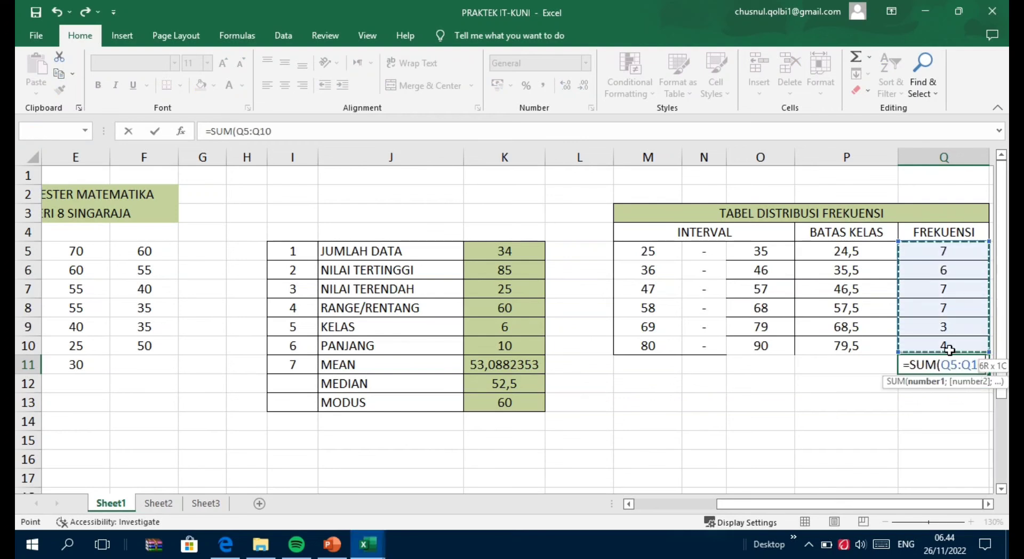
key("Return")
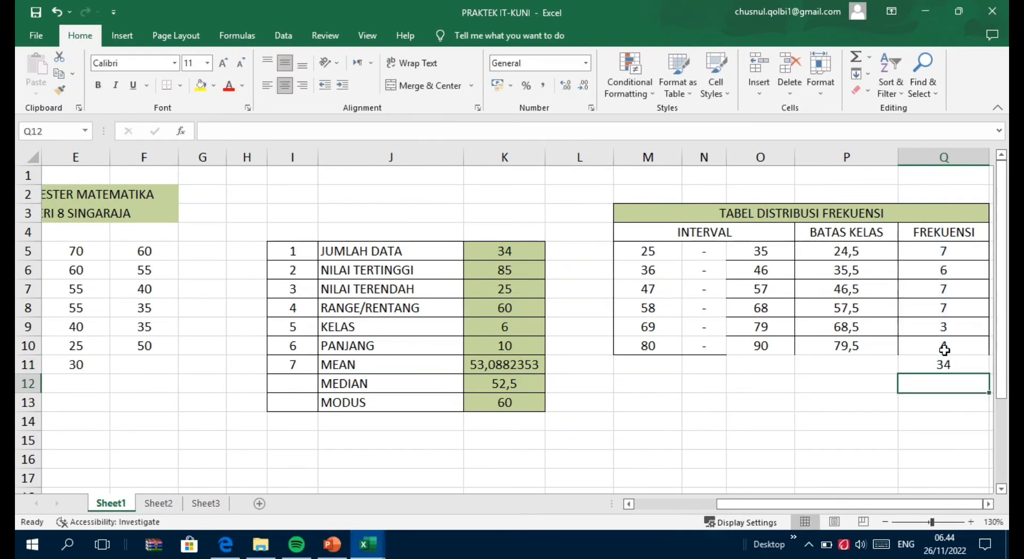
- Fill the frequency total cell Q11 with the same light olive green as the statistics results in column K
left_click(945, 363)
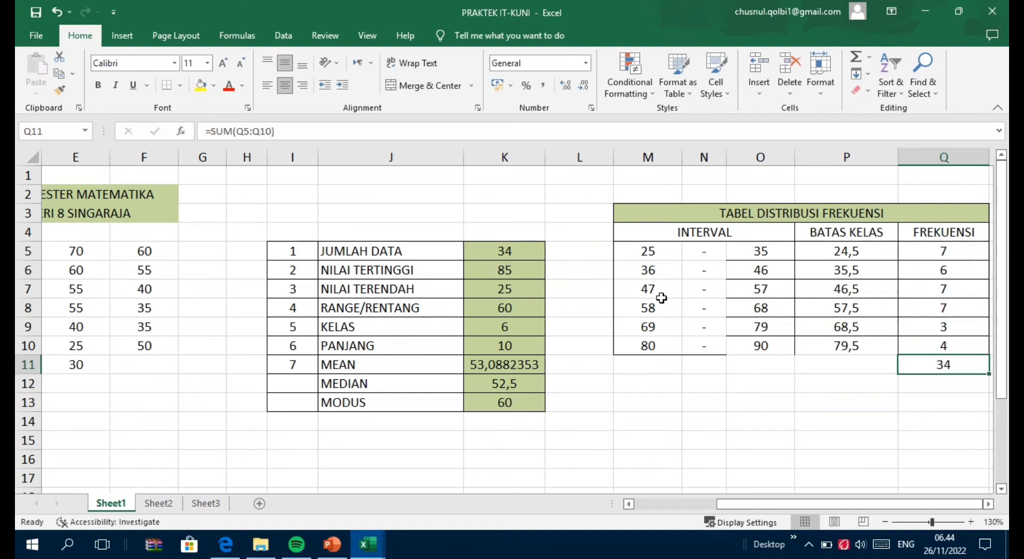
left_click(214, 85)
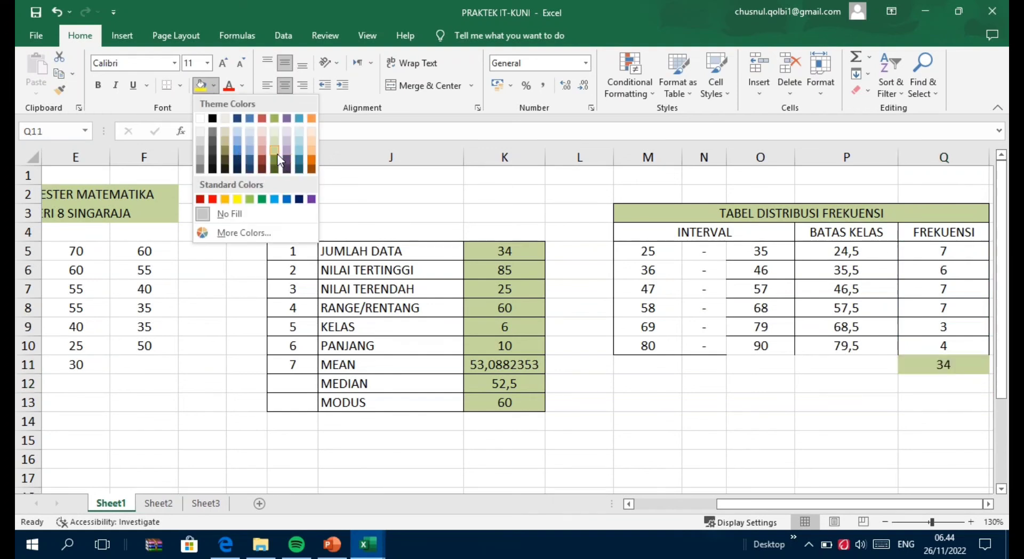
left_click(275, 140)
- Select the class boundaries and frequencies in P5:Q10 and open the chart insertion dialog for them
scroll(767, 409, "down", 2)
scroll(767, 411, "down", 1, "ctrl")
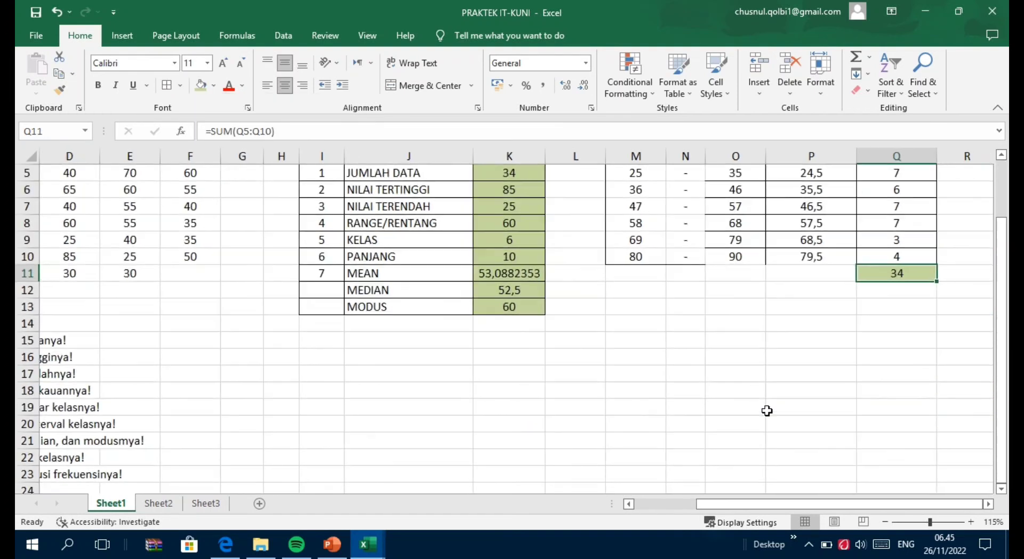
scroll(723, 373, "up", 2)
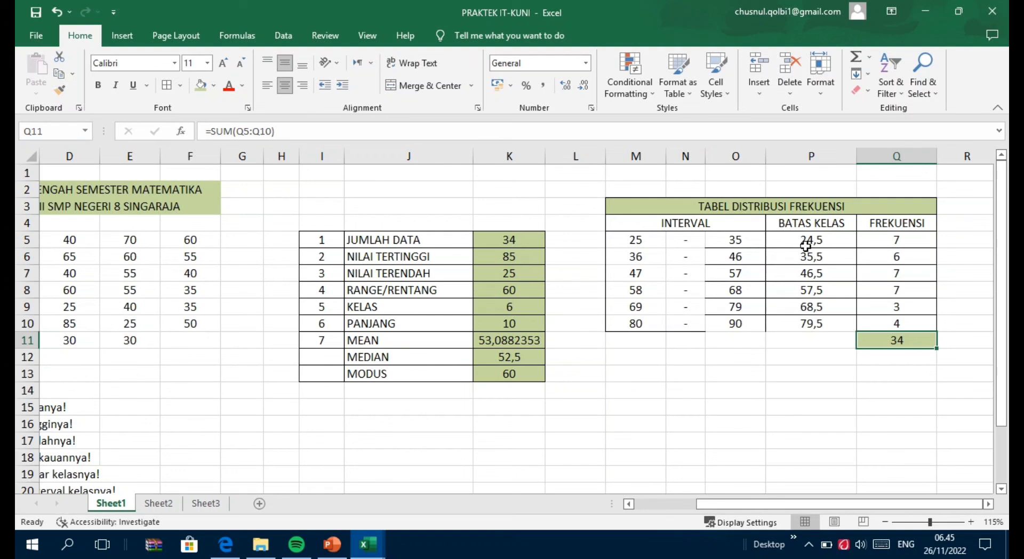
left_click_drag(800, 241, 901, 323)
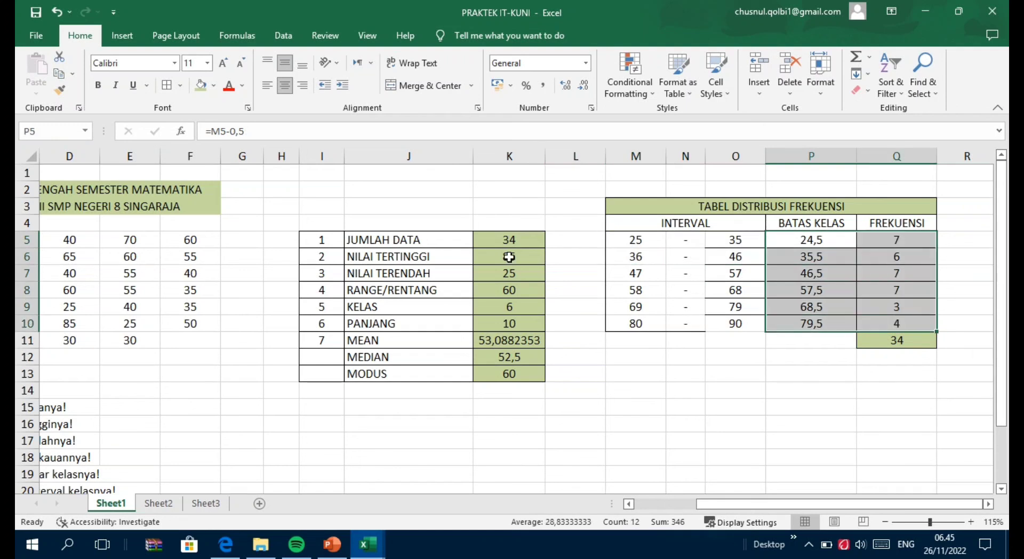
left_click(122, 38)
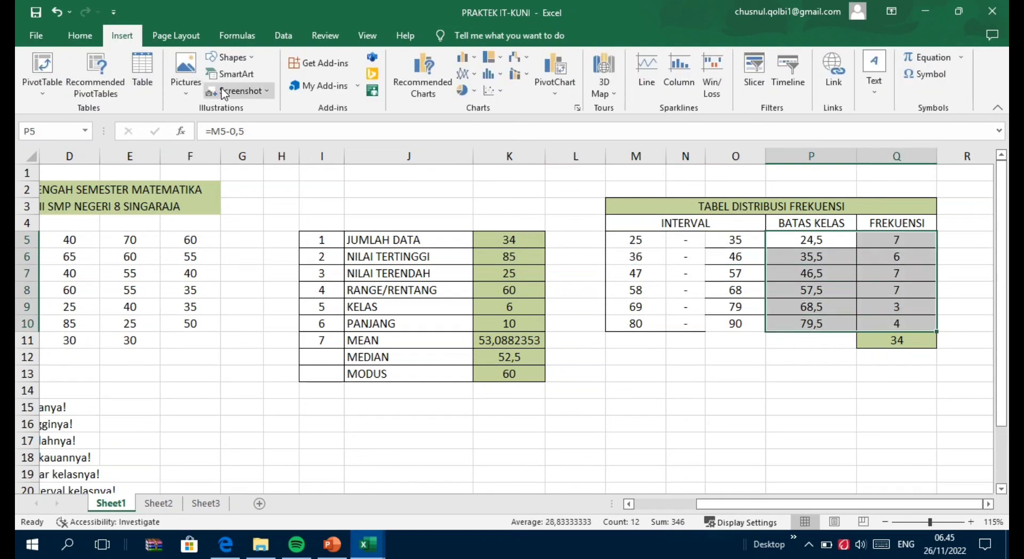
left_click(578, 109)
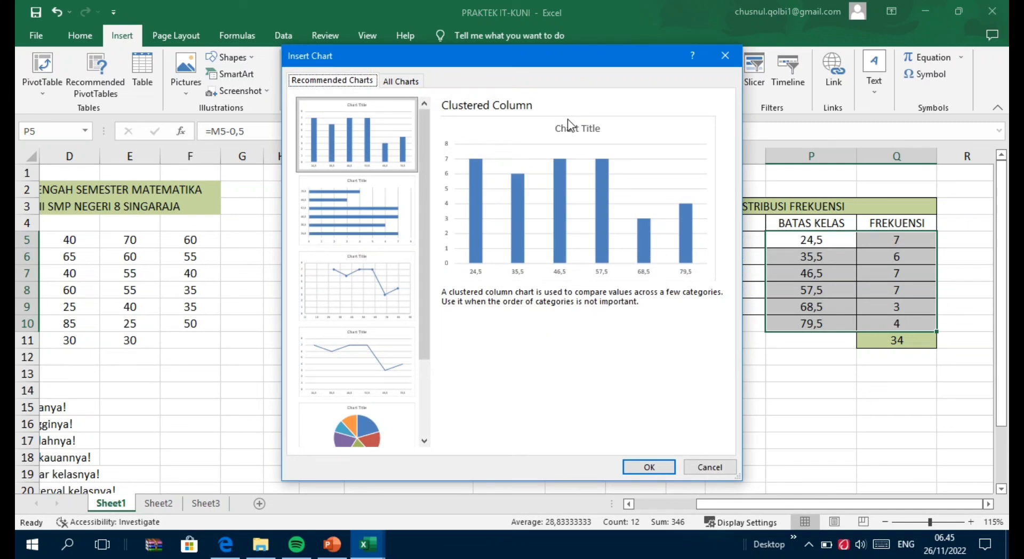
- Look through the recommended chart types for the class boundaries and frequencies
scroll(368, 251, "down", 3)
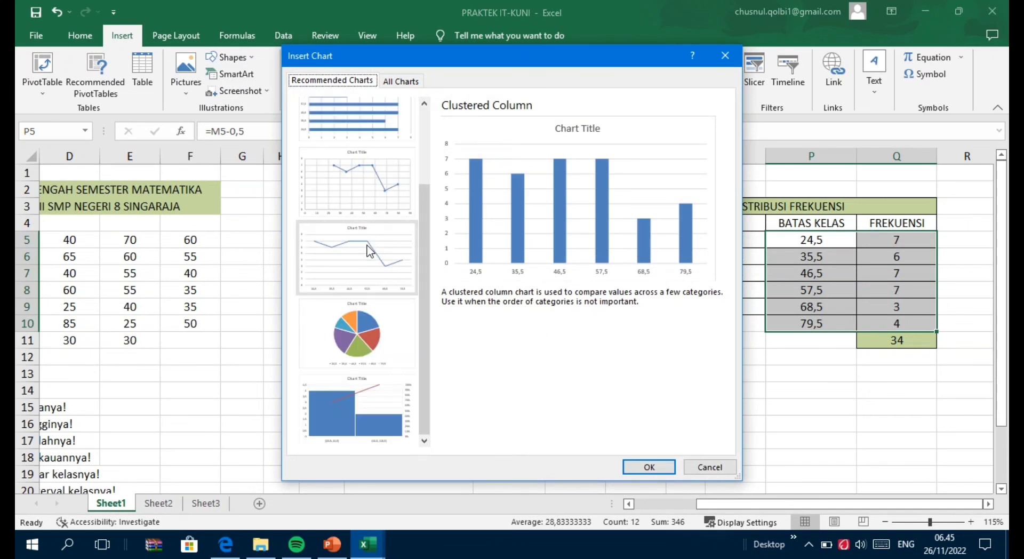
scroll(368, 253, "up", 3)
scroll(367, 253, "down", 3)
scroll(367, 253, "up", 3)
scroll(367, 253, "down", 3)
scroll(367, 253, "up", 3)
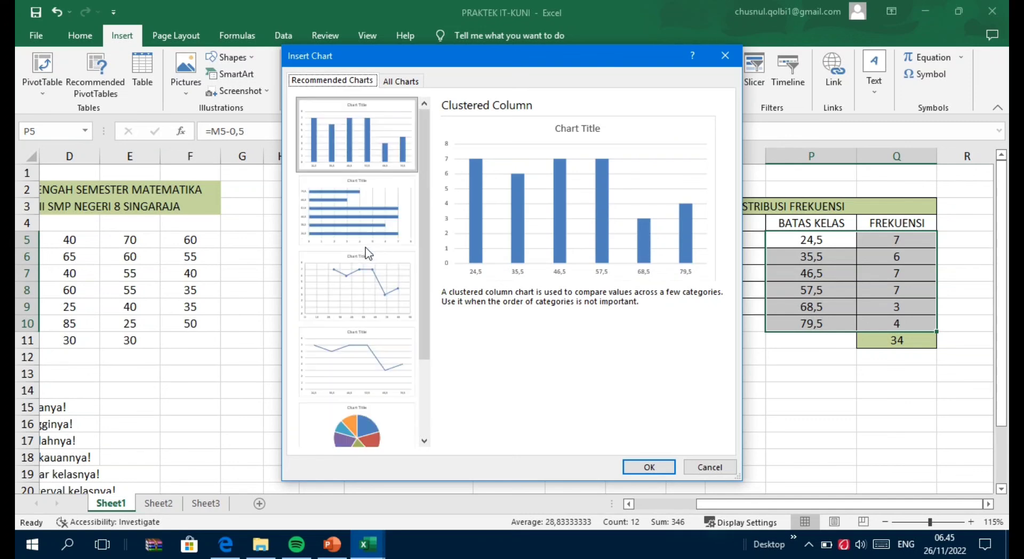
scroll(367, 252, "down", 3)
scroll(367, 253, "up", 3)
scroll(367, 253, "down", 3)
scroll(419, 361, "down", 2)
scroll(394, 238, "up", 3)
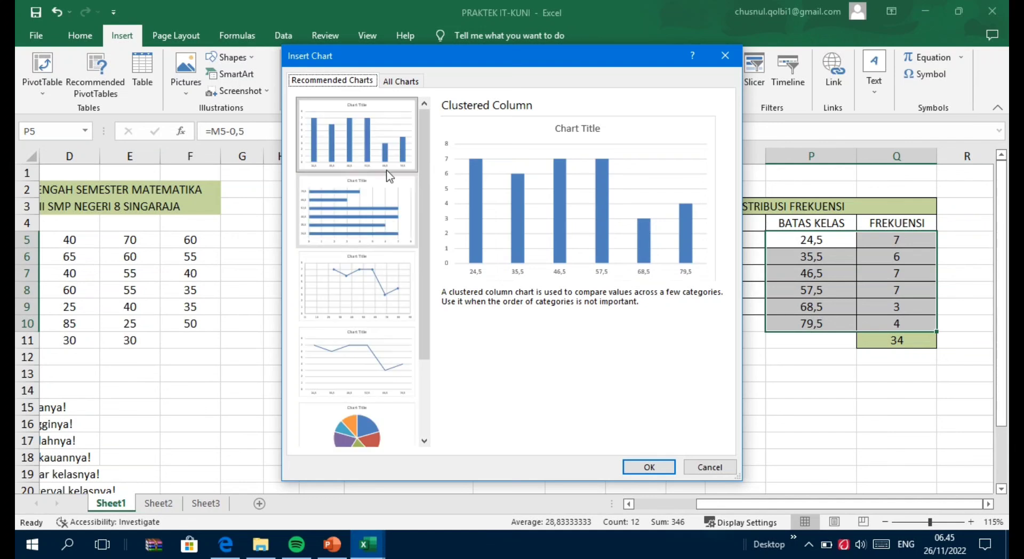
- Insert a Clustered Column chart of the selected data and place it below the frequency distribution table
left_click(391, 137)
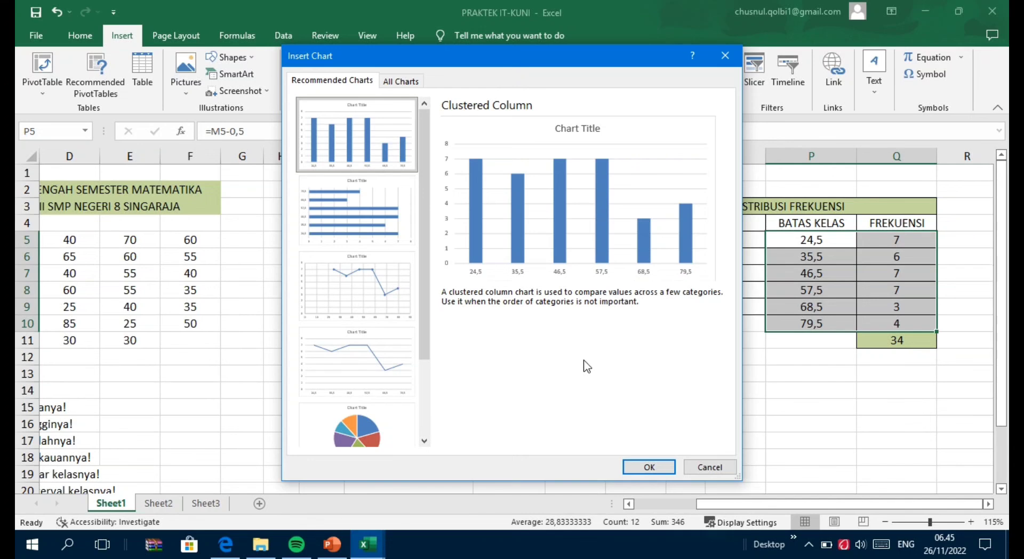
key("Return")
left_click_drag(464, 219, 581, 292)
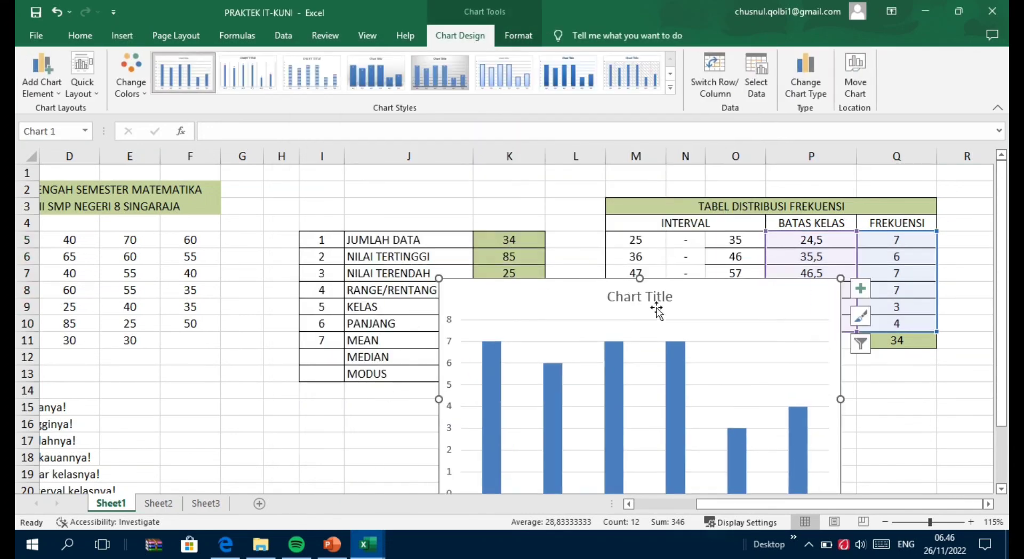
scroll(759, 341, "down", 2)
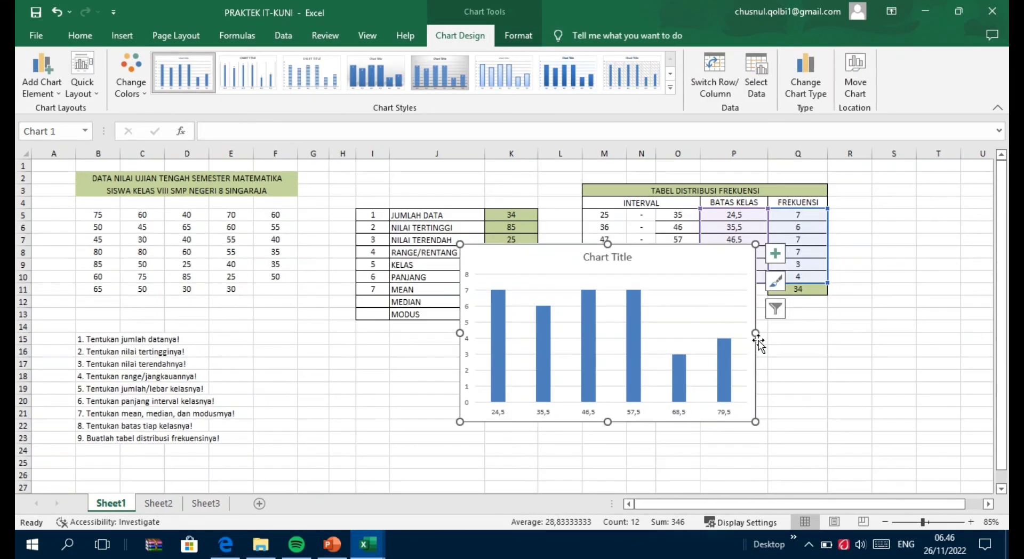
left_click_drag(808, 503, 824, 503)
left_click_drag(496, 260, 619, 347)
- Change the column chart's title to FREKUENSI and close the title formatting pane
left_click(687, 342)
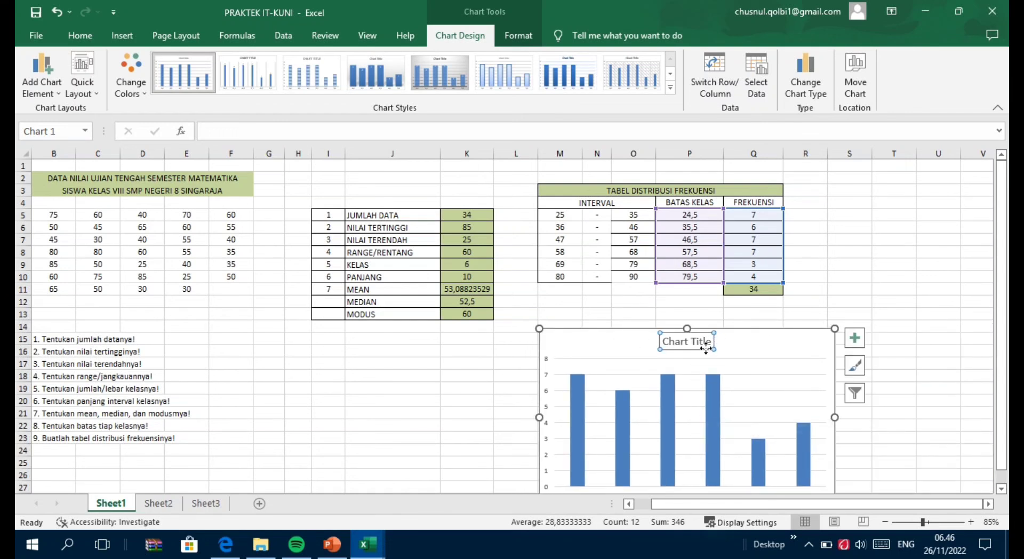
type("F")
double_click(684, 343)
type("RE")
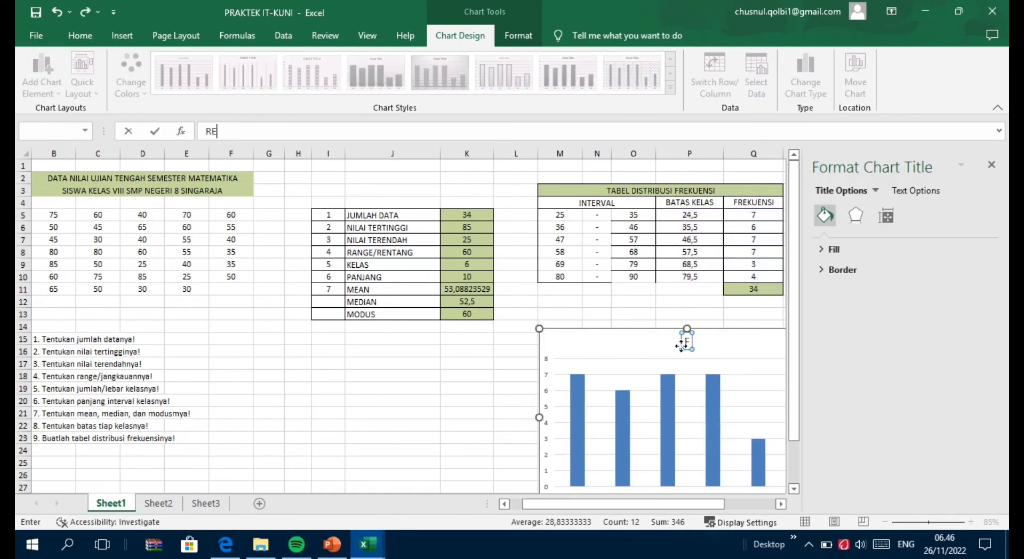
type("KUENSI")
key("Return")
left_click(991, 165)
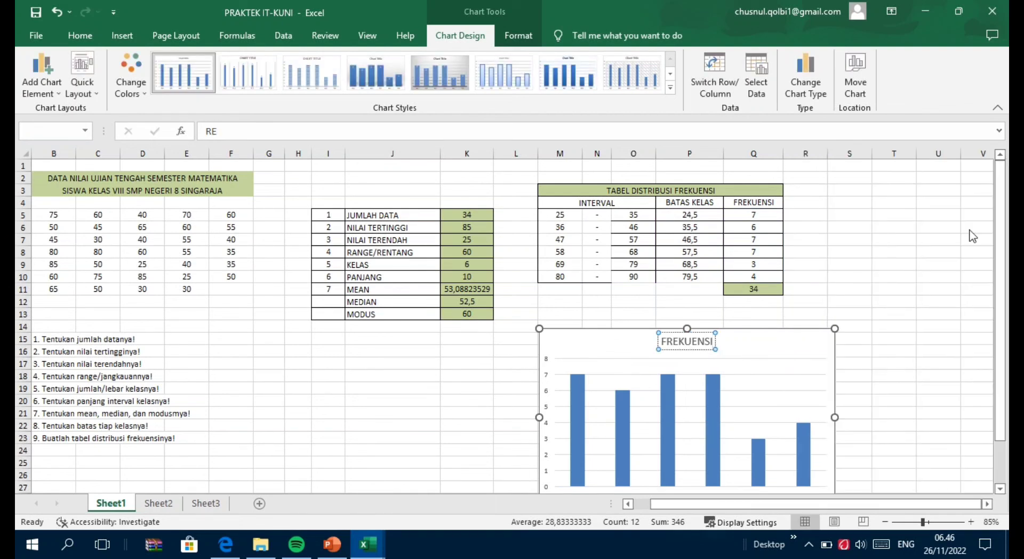
left_click(854, 339)
left_click_drag(1002, 388, 999, 470)
left_click(777, 315)
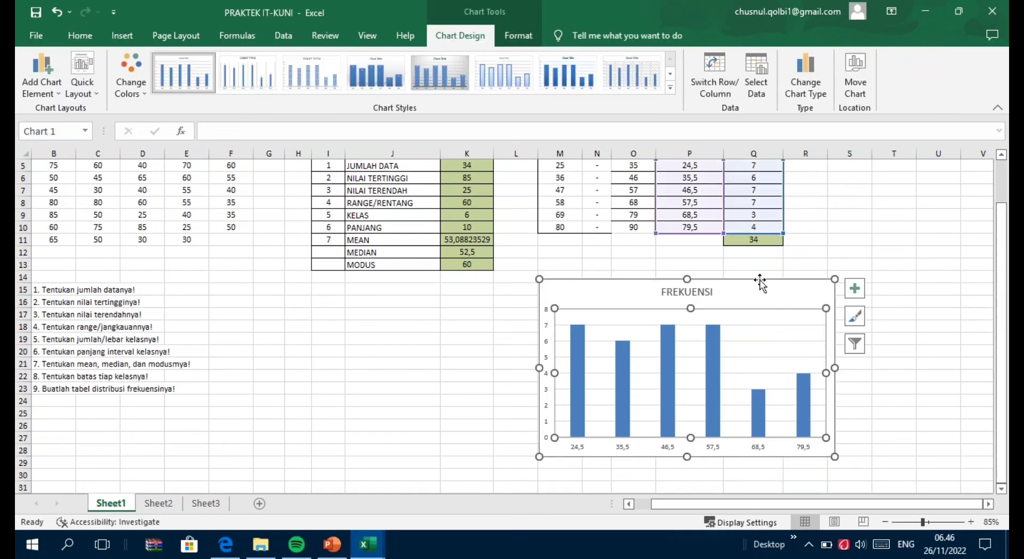